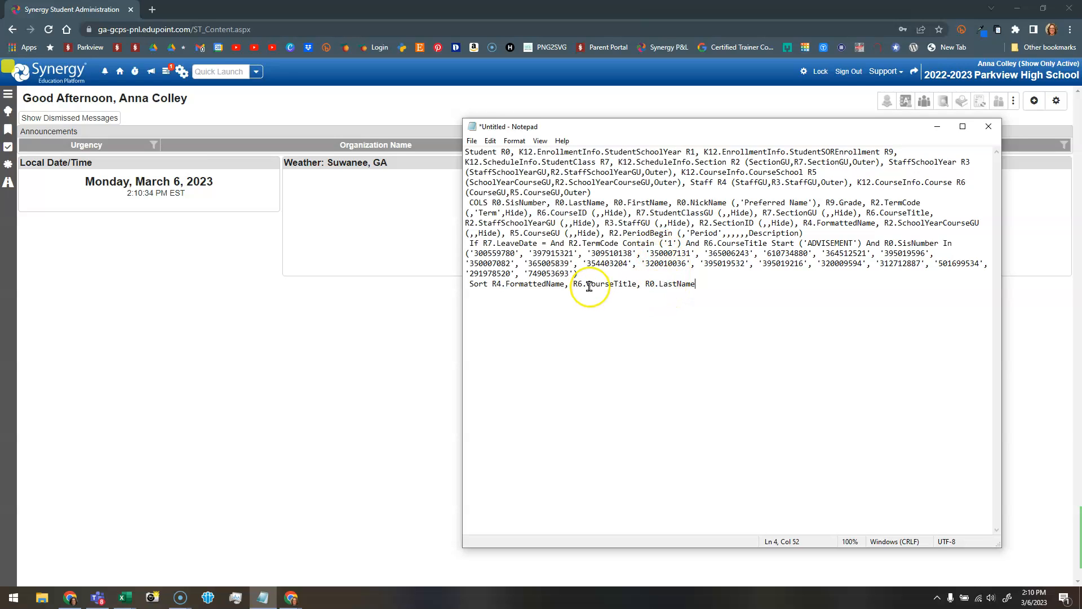
- Switch to Synergy in the browser, search the quick launch for "query" and open the Query screen
{"action": "left_click", "coordinate": [340, 321]}
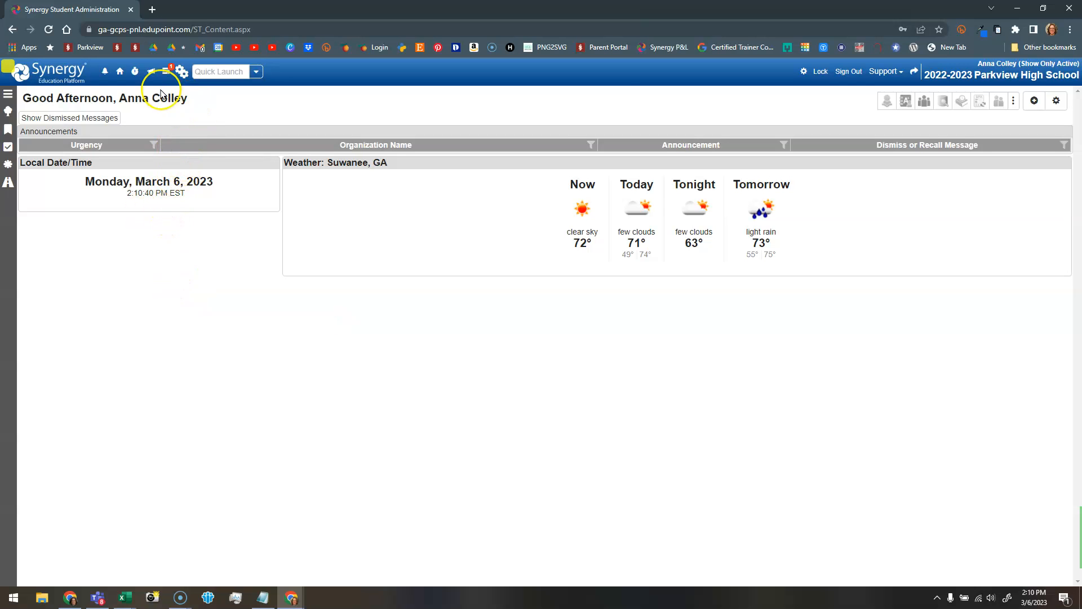
{"action": "left_click", "coordinate": [180, 71]}
{"action": "left_click", "coordinate": [209, 71]}
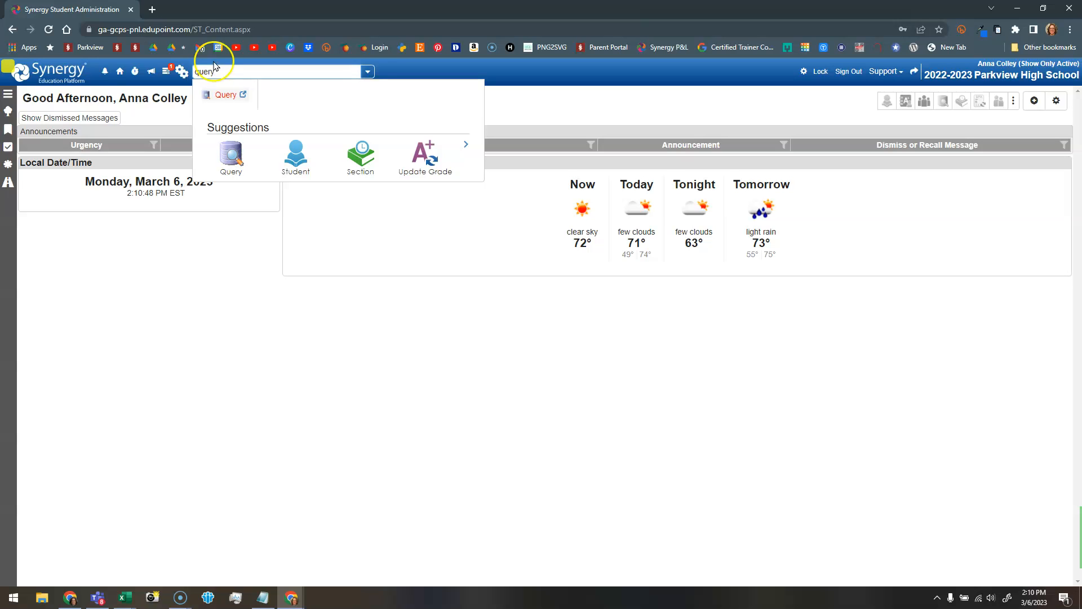
{"action": "left_click", "coordinate": [220, 95]}
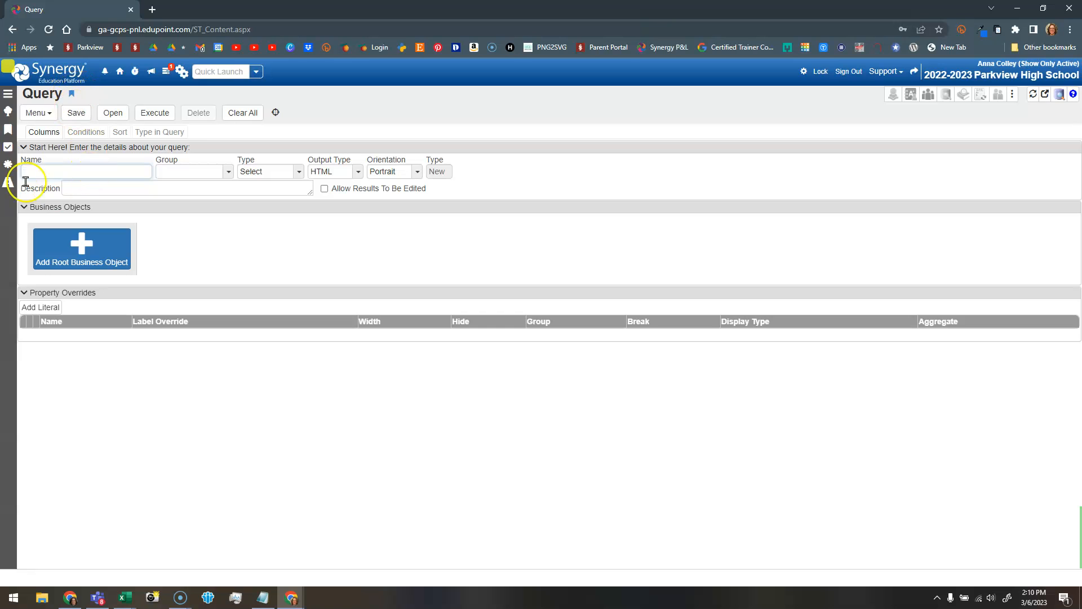
{"action": "mouse_move", "coordinate": [8, 136]}
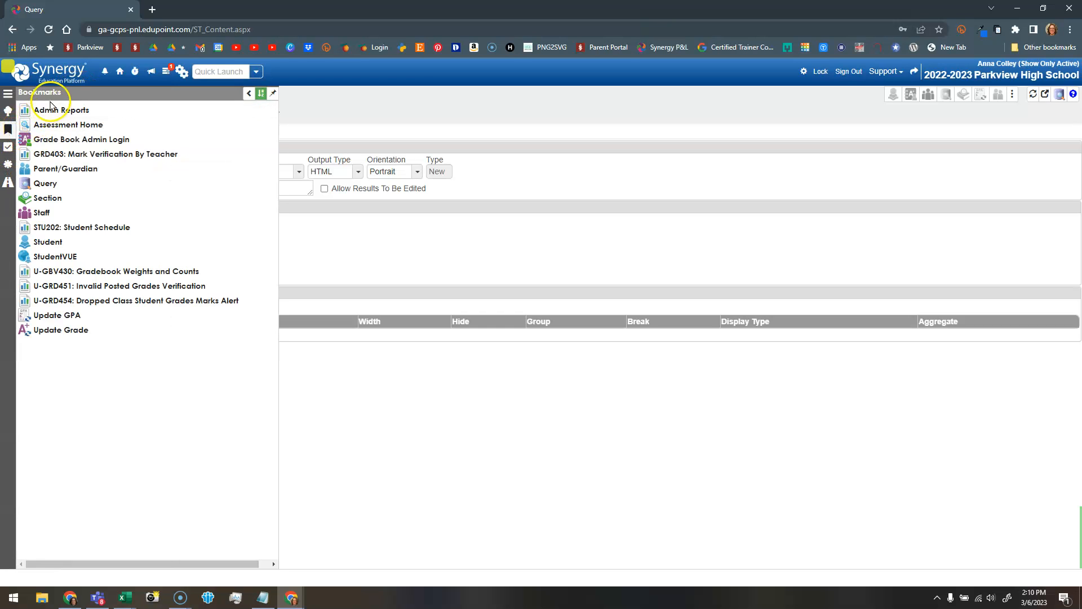
{"action": "left_click", "coordinate": [366, 403]}
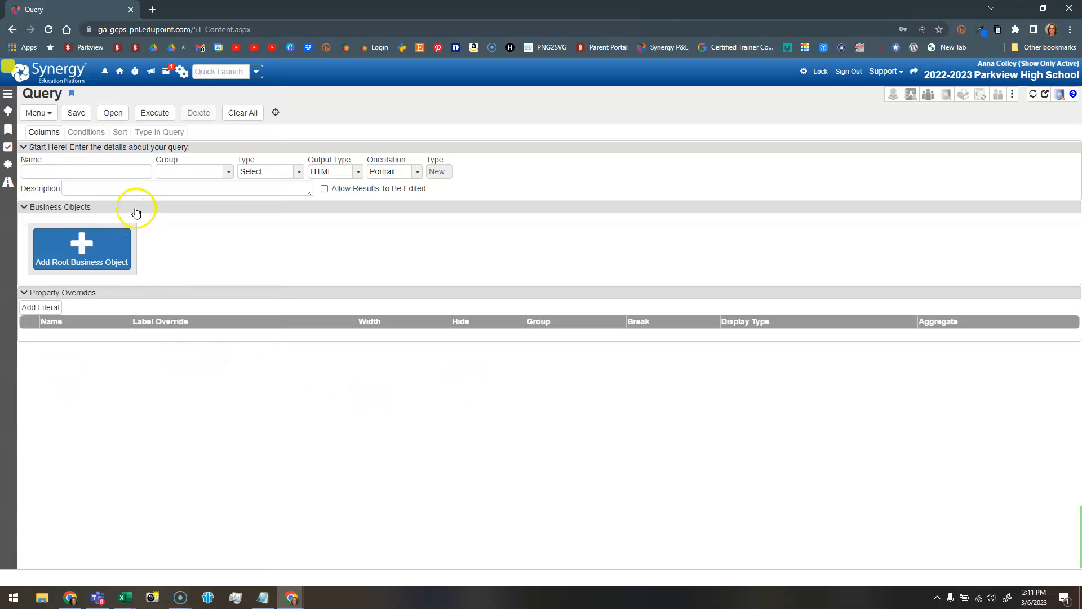
- Replace the default COLS text of the typed-in query with the full query text copied from Notepad and validate it
{"action": "left_click", "coordinate": [168, 134]}
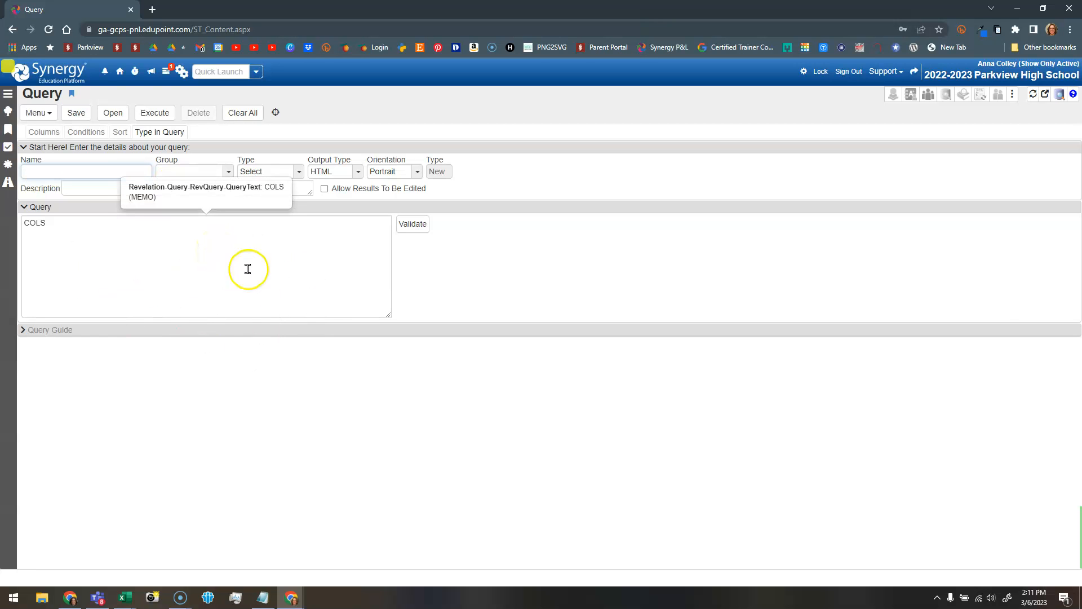
{"action": "key", "text": "alt+Tab"}
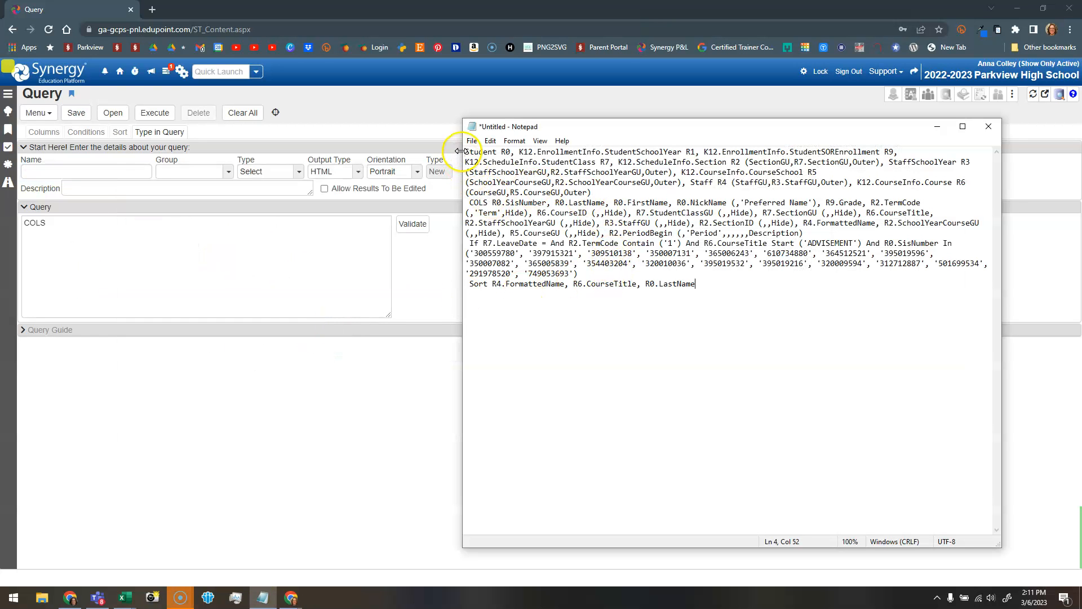
{"action": "left_click_drag", "start_coordinate": [466, 151], "coordinate": [706, 282]}
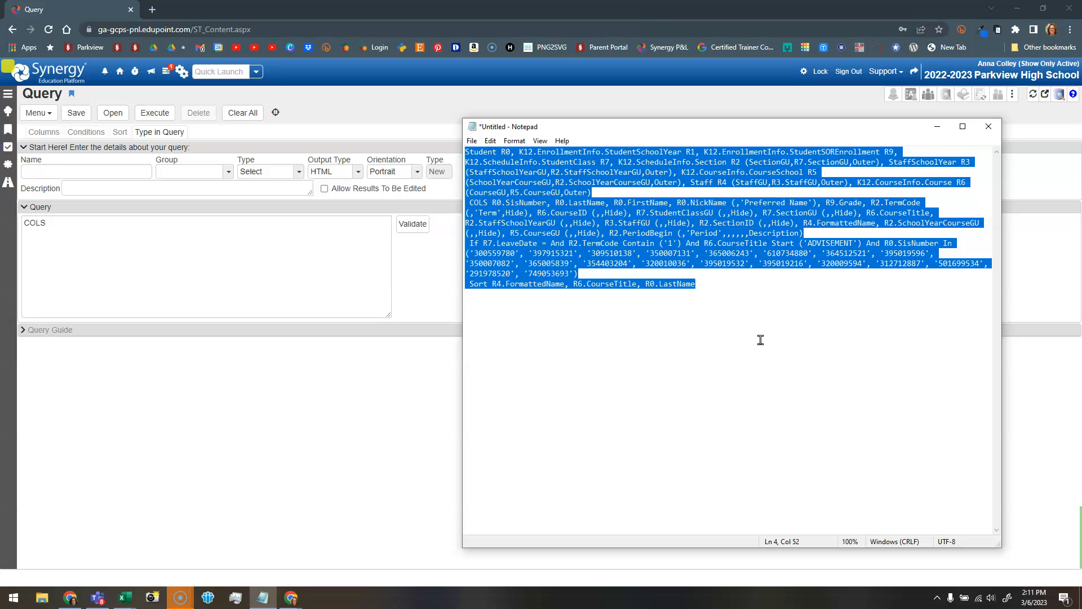
{"action": "left_click", "coordinate": [193, 230]}
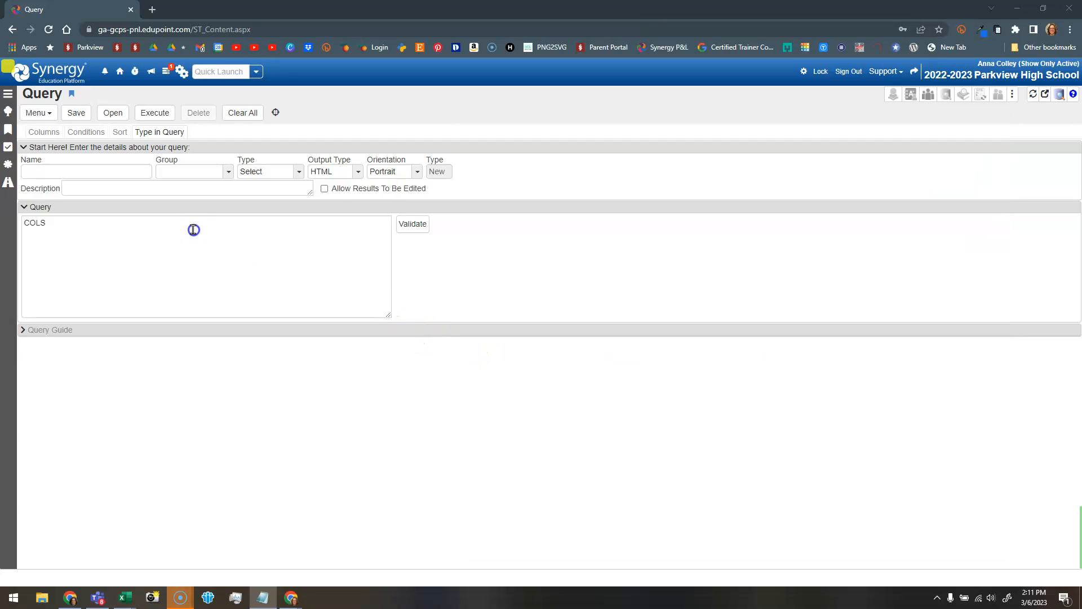
{"action": "left_click", "coordinate": [70, 222]}
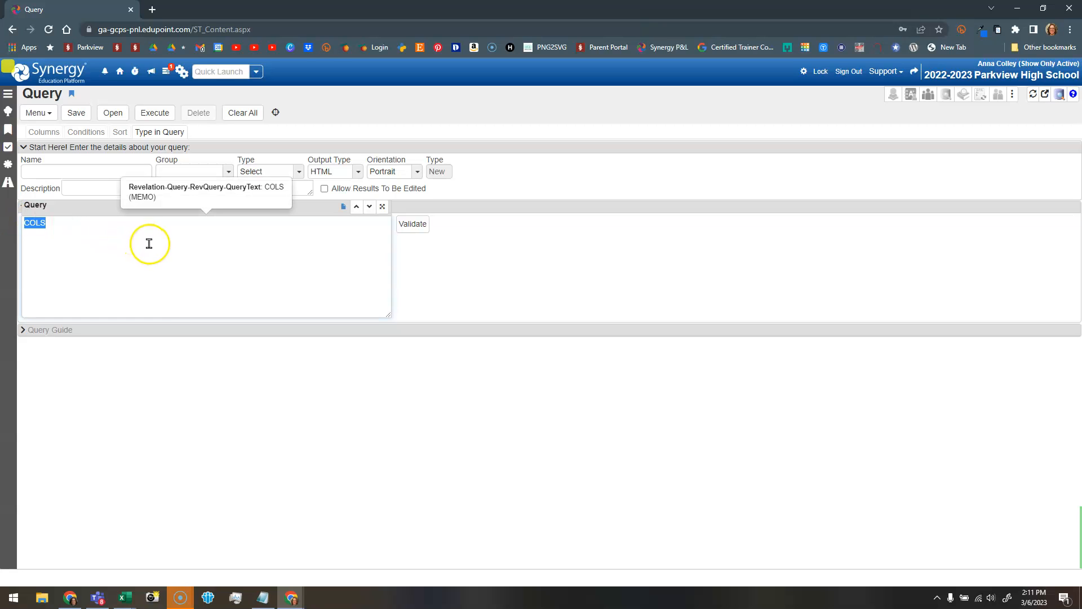
{"action": "key", "text": "ctrl+v"}
{"action": "left_click", "coordinate": [106, 245]}
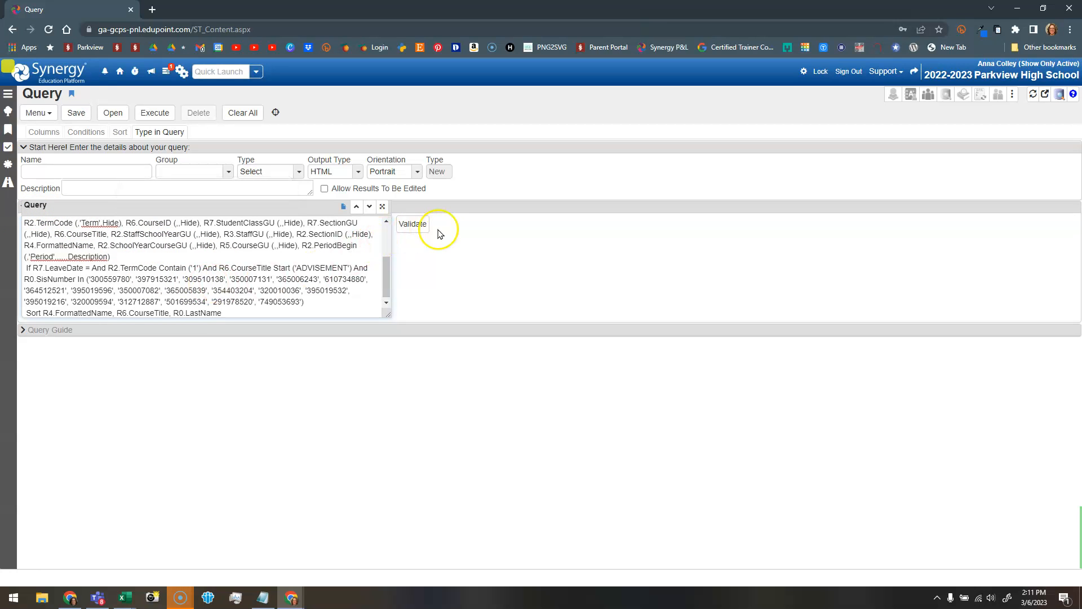
{"action": "left_click", "coordinate": [412, 226]}
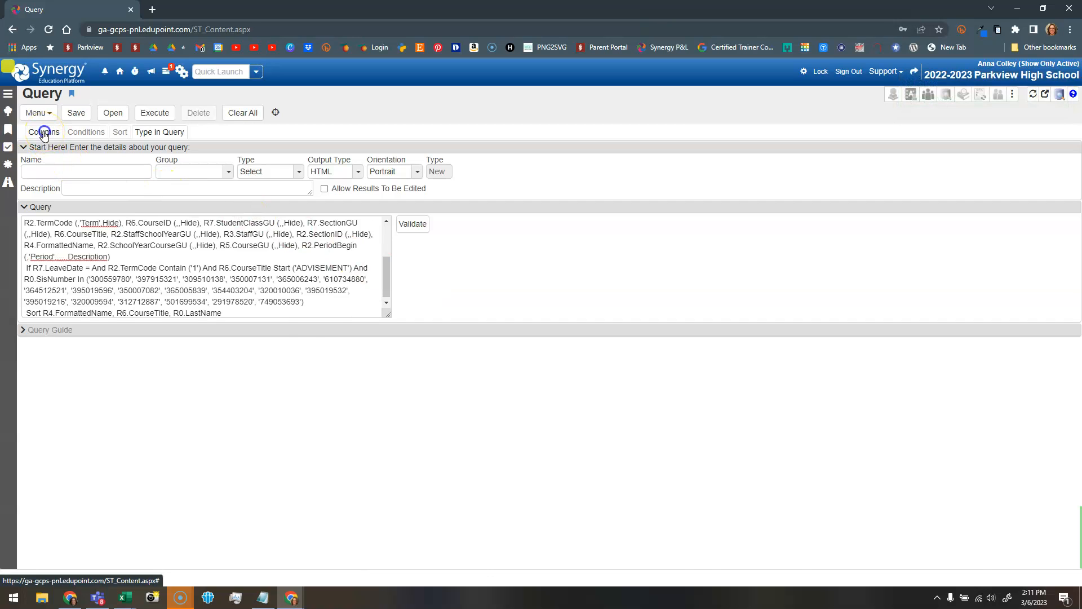
- Move the PeriodBegin (Section) property directly below Grade (StudentSOREnrollment) in the query's column order
{"action": "left_click", "coordinate": [44, 133]}
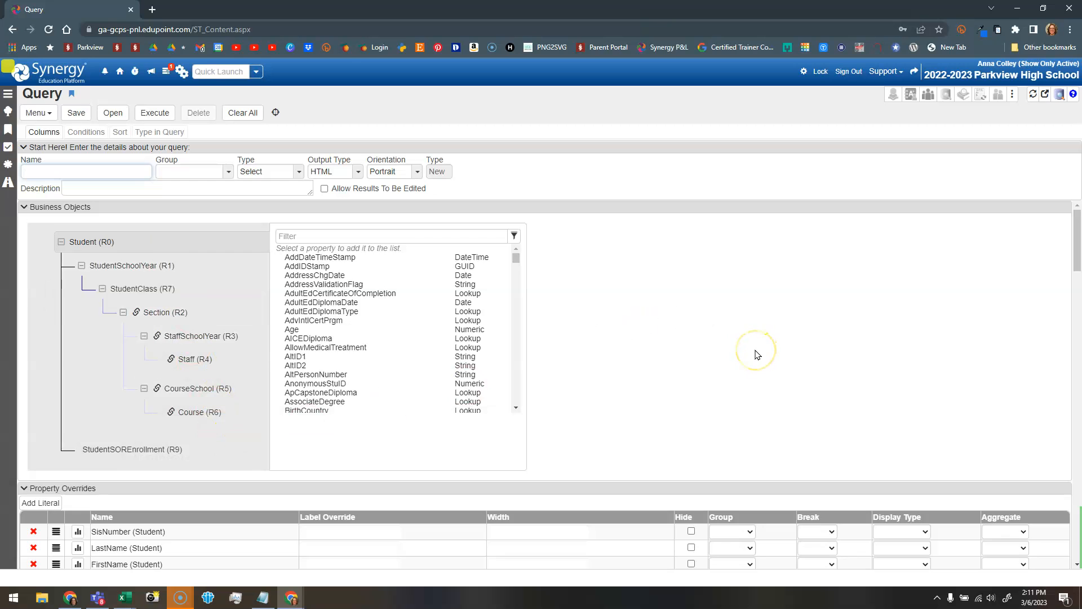
{"action": "scroll", "coordinate": [755, 354], "scroll_direction": "down", "scroll_amount": 5}
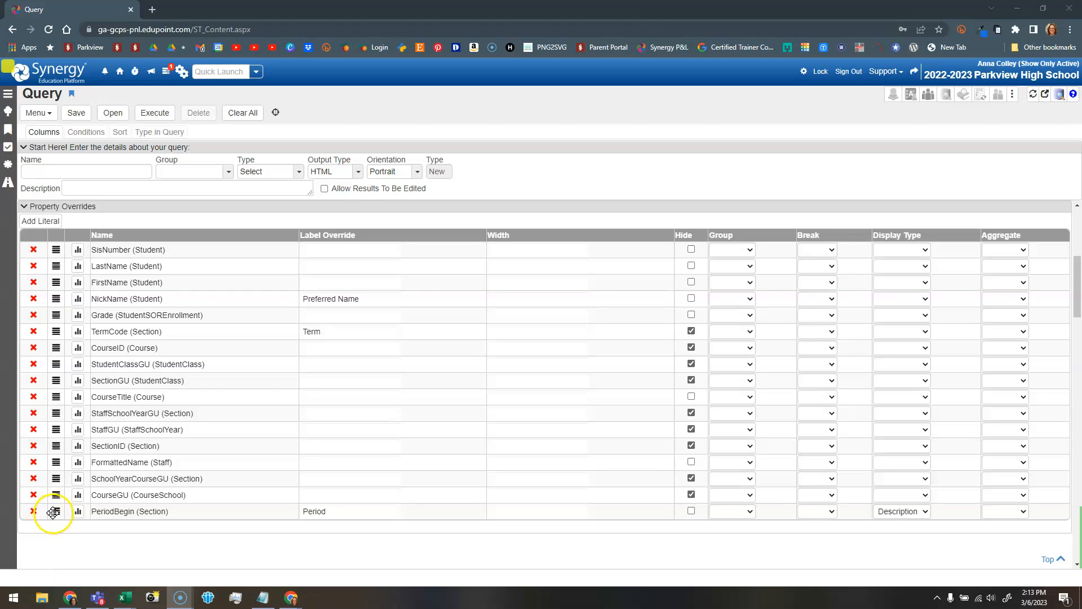
{"action": "left_click_drag", "start_coordinate": [53, 512], "coordinate": [49, 329]}
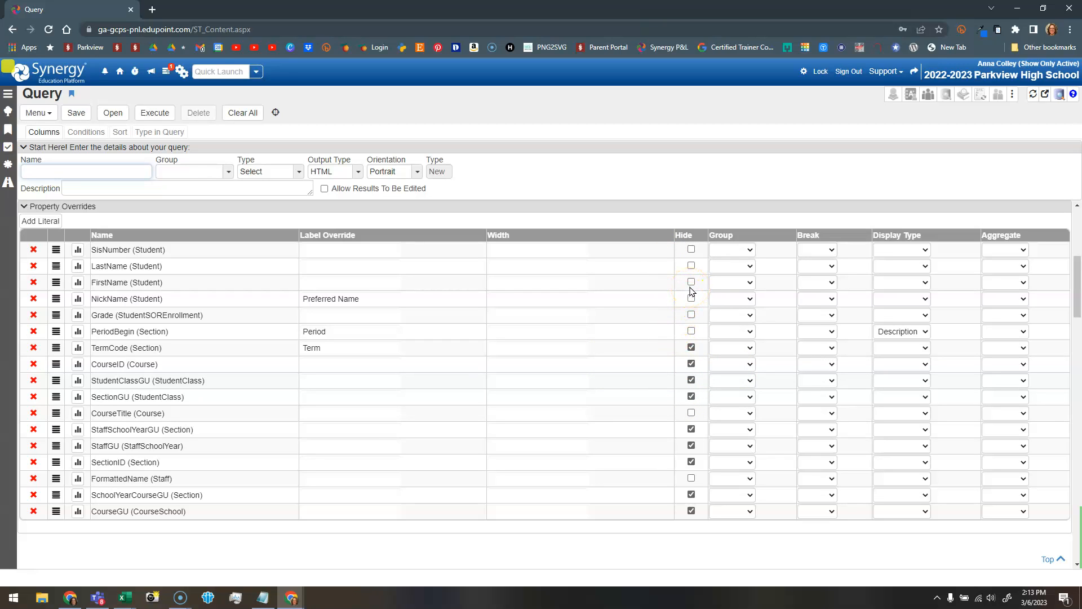
{"action": "left_click", "coordinate": [691, 315]}
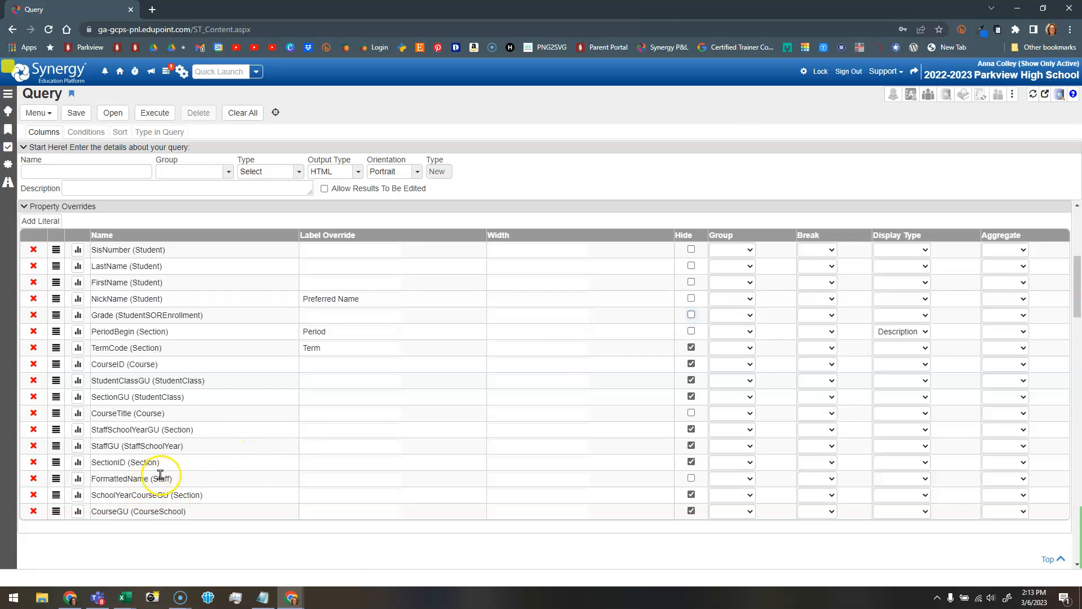
- Switch the query's output type to Excel (XLS) and return it to HTML
{"action": "scroll", "coordinate": [174, 390], "scroll_direction": "up", "scroll_amount": 5}
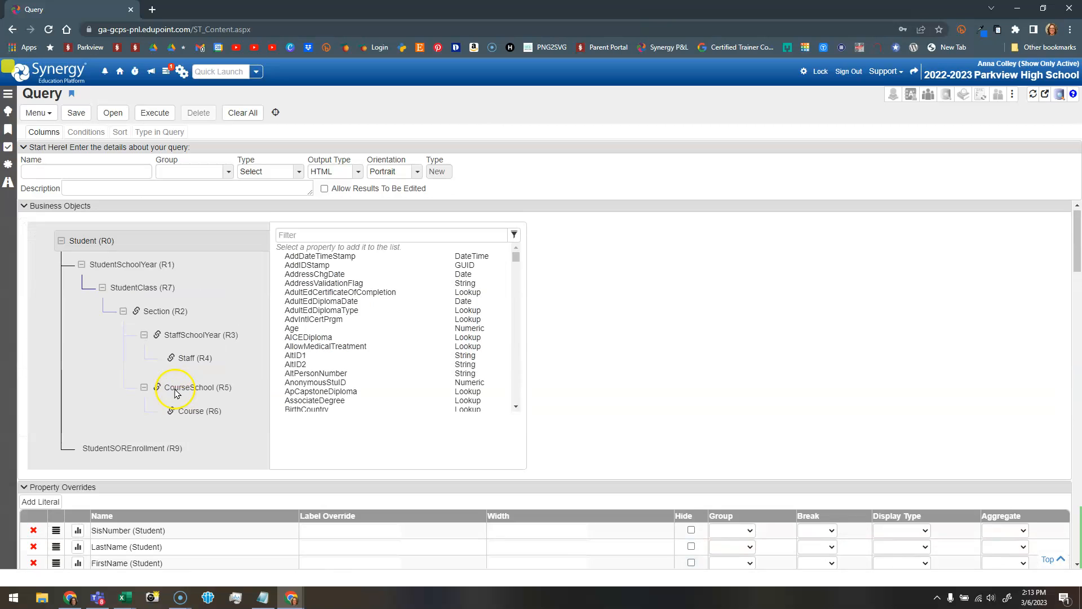
{"action": "scroll", "coordinate": [162, 442], "scroll_direction": "down", "scroll_amount": 3}
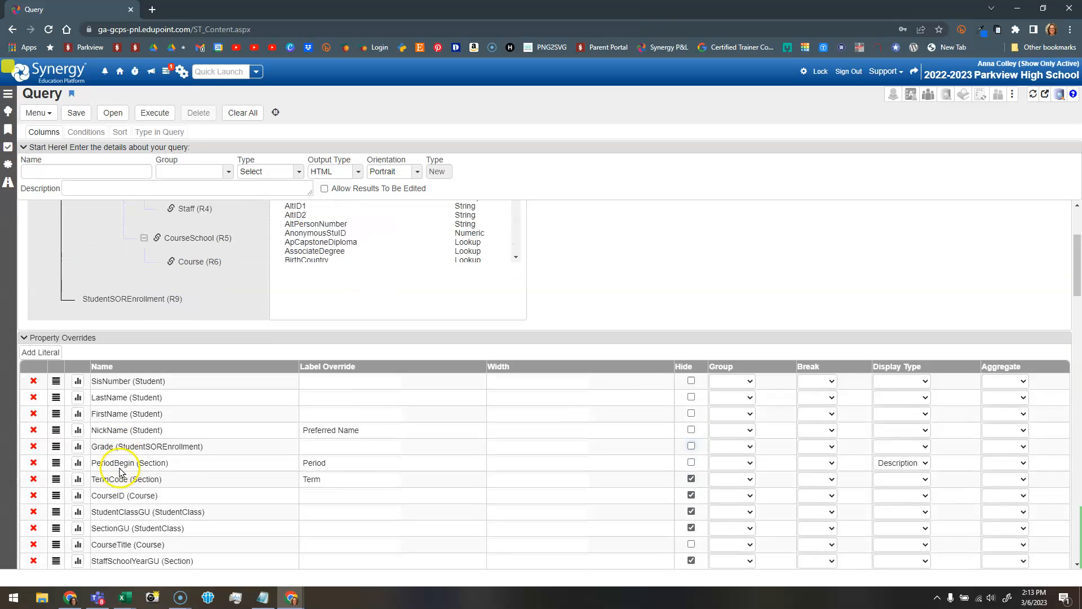
{"action": "scroll", "coordinate": [199, 455], "scroll_direction": "up", "scroll_amount": 3}
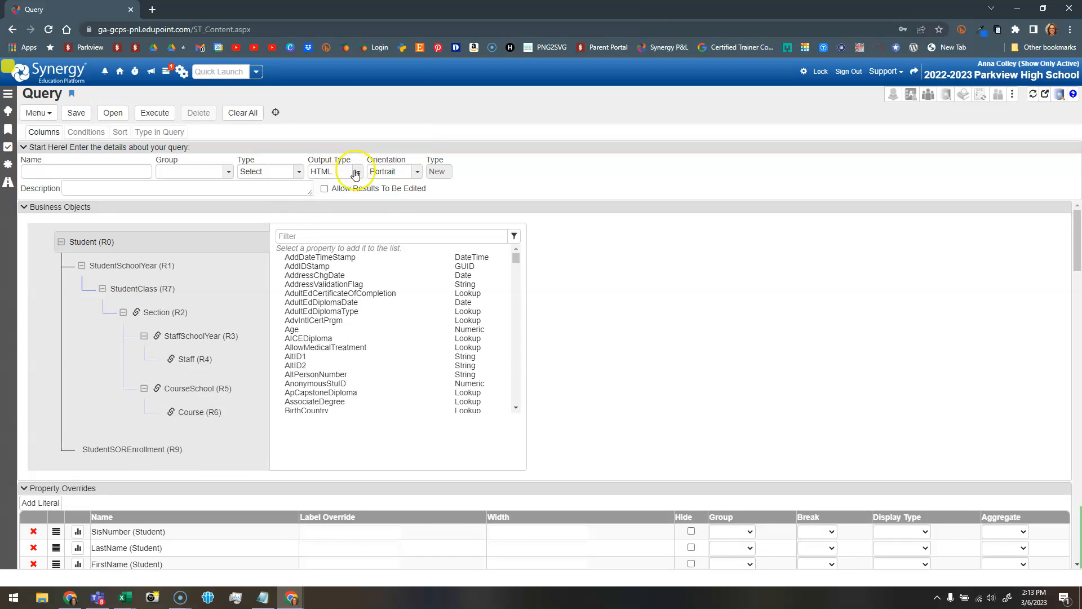
{"action": "left_click", "coordinate": [357, 172]}
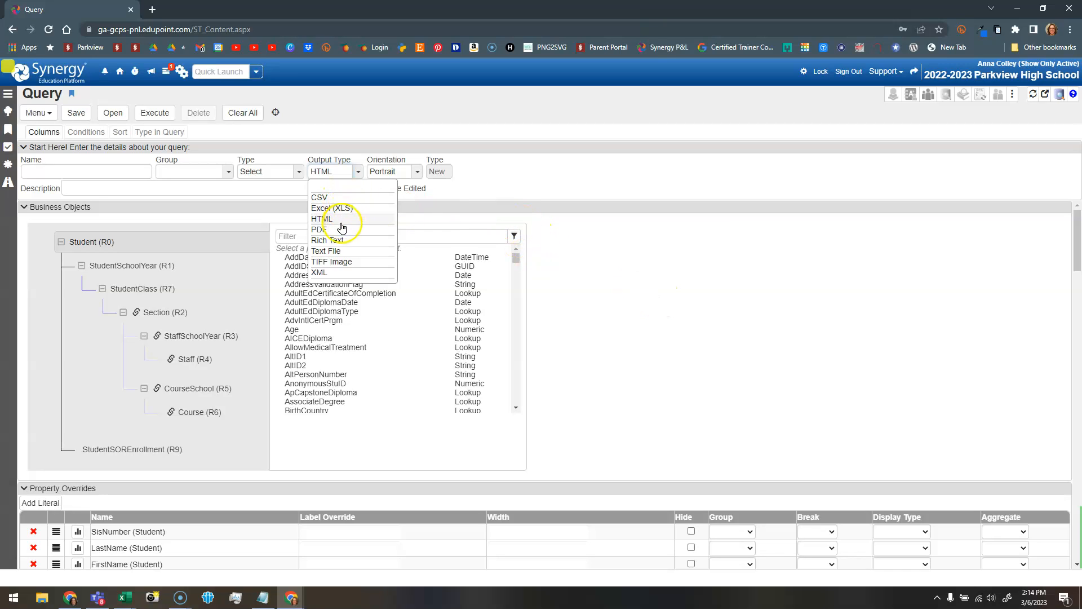
{"action": "left_click", "coordinate": [584, 297]}
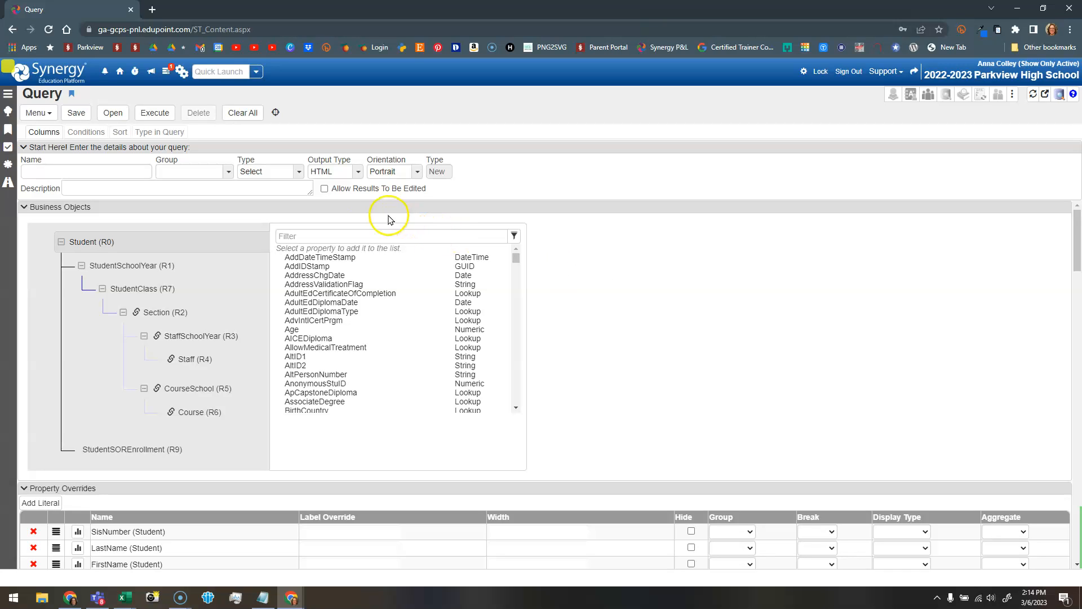
{"action": "left_click", "coordinate": [343, 171]}
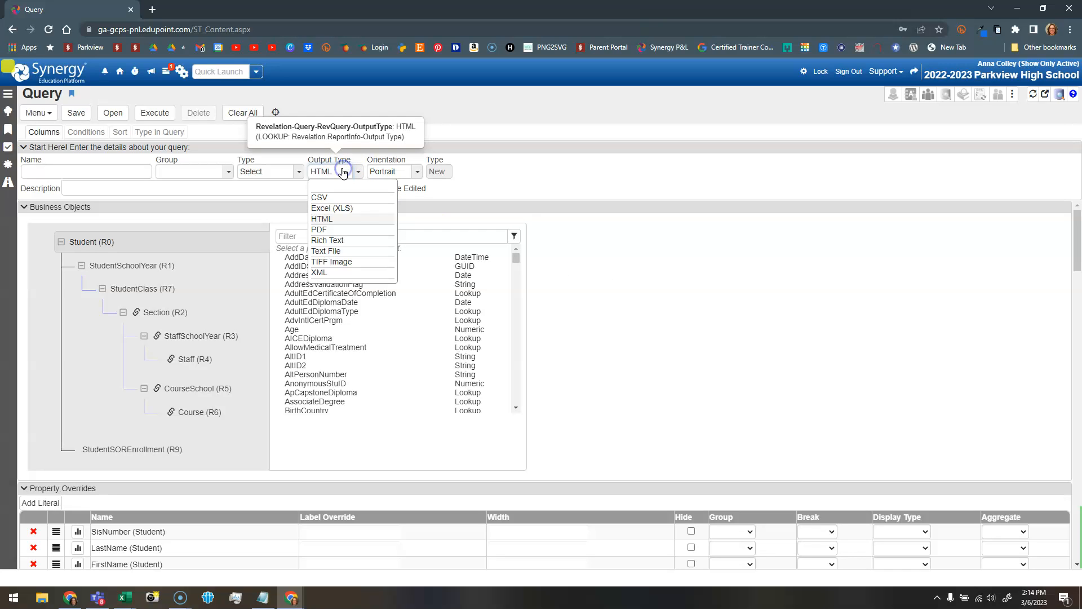
{"action": "left_click", "coordinate": [344, 208]}
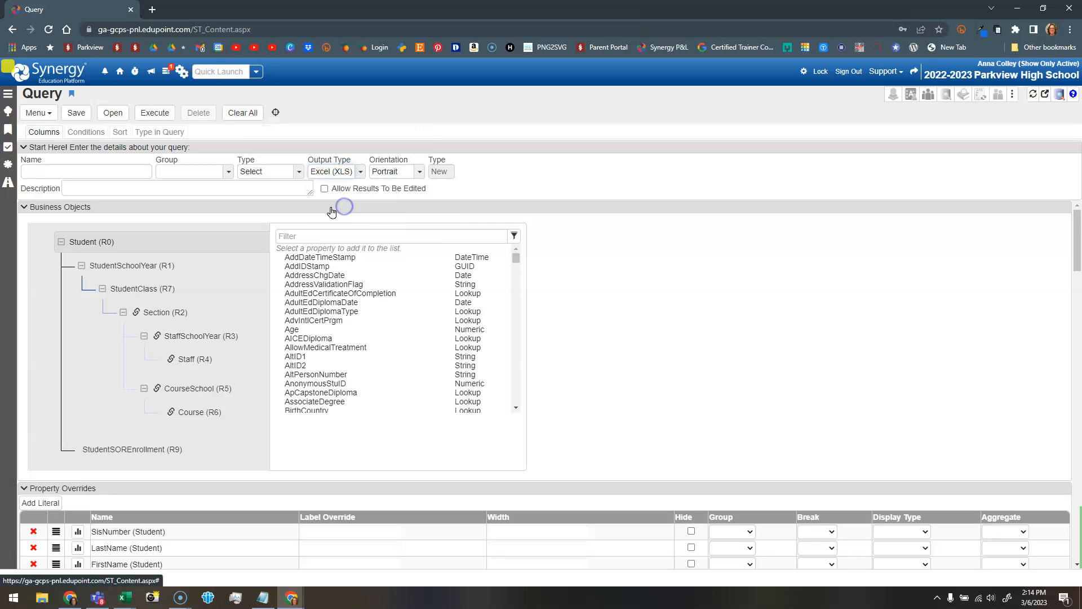
{"action": "left_click", "coordinate": [326, 173]}
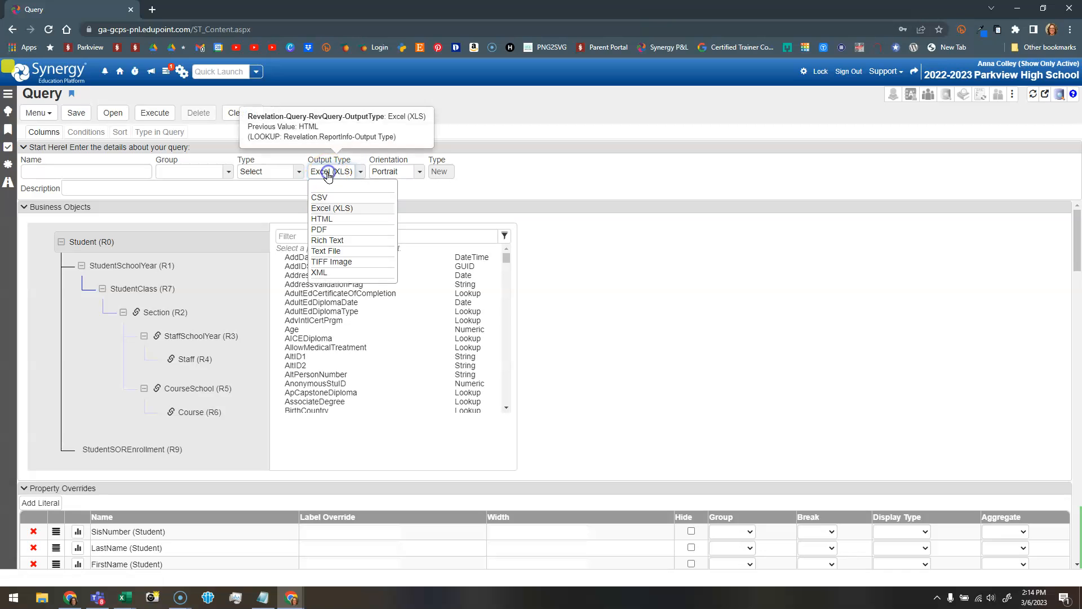
{"action": "left_click", "coordinate": [324, 219]}
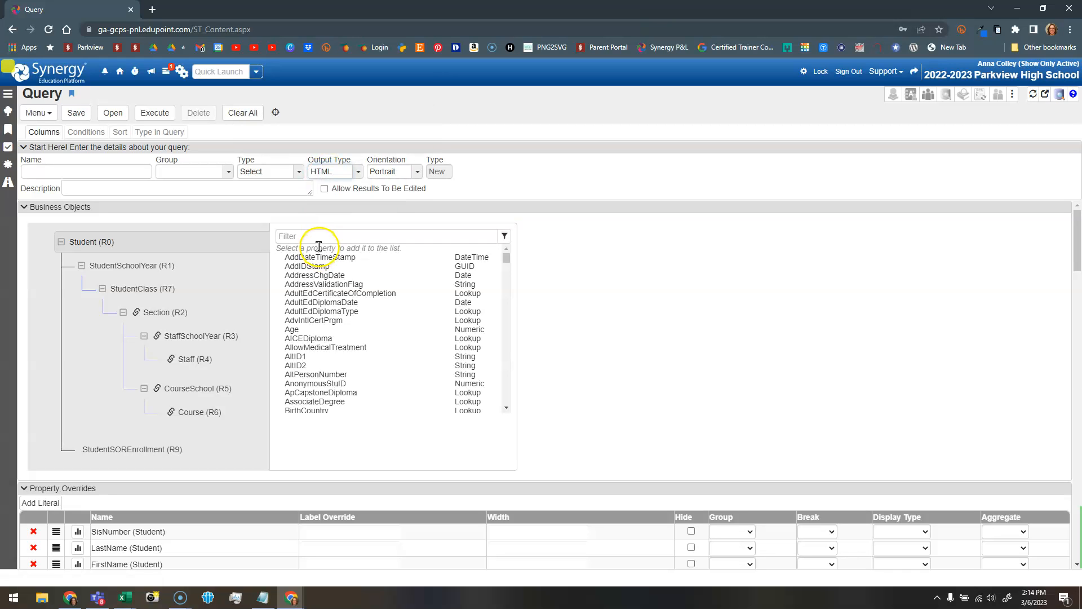
- Remove the Student.SisNumber condition from the query's condition hierarchy
{"action": "left_click", "coordinate": [80, 134]}
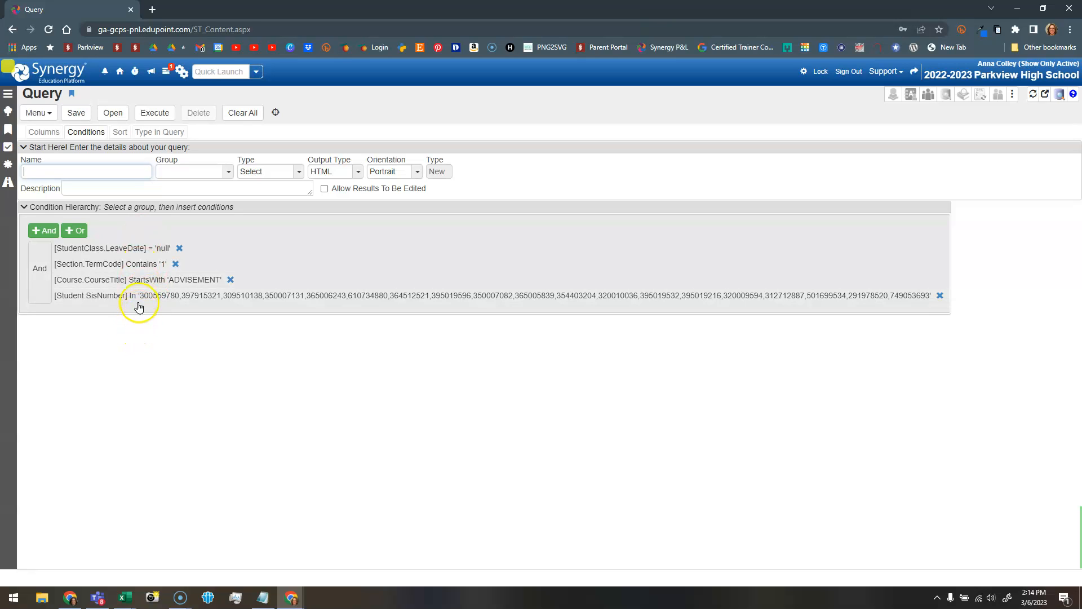
{"action": "left_click", "coordinate": [68, 254]}
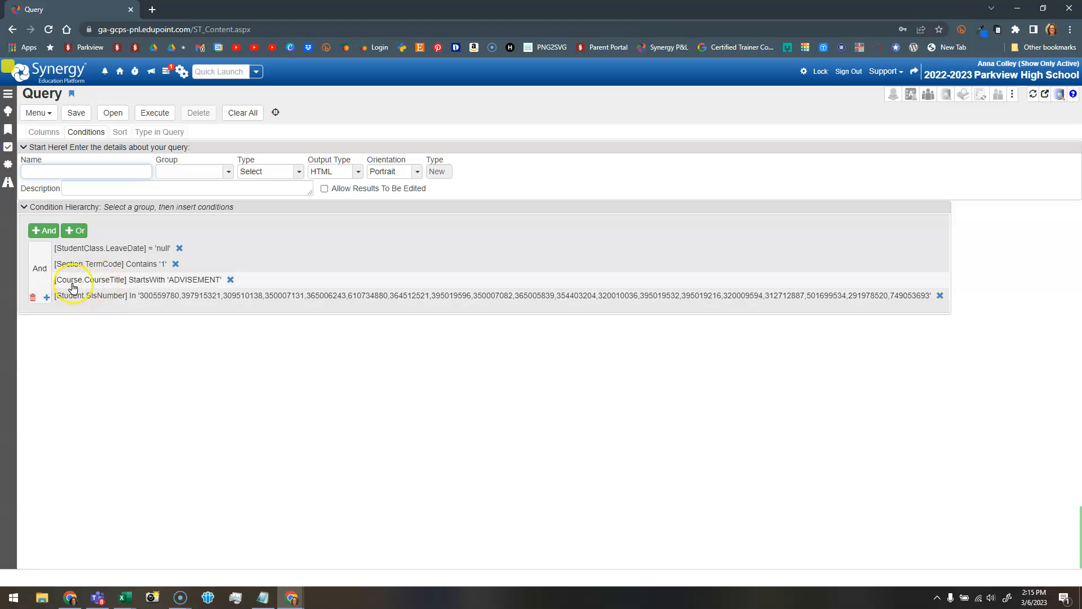
{"action": "left_click", "coordinate": [186, 286]}
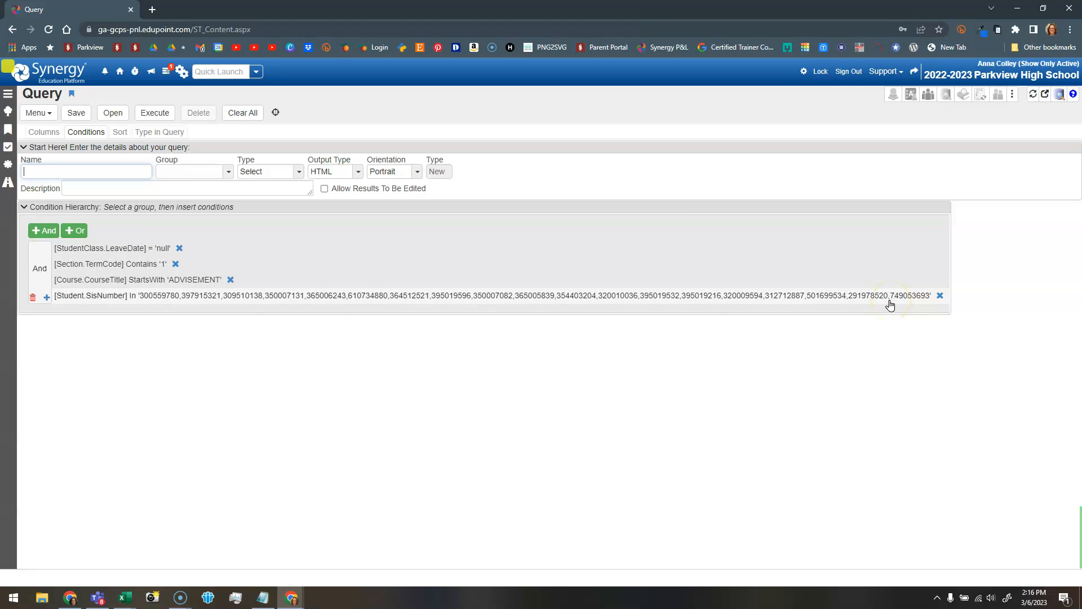
{"action": "left_click", "coordinate": [940, 296]}
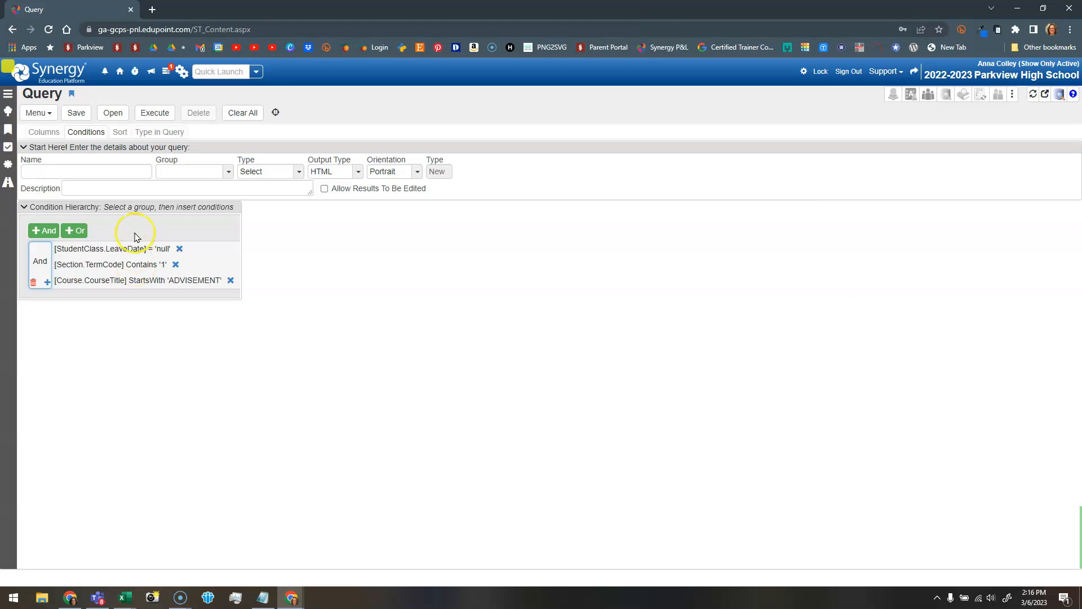
- Set the value of the Section.TermCode Contains condition to 2
{"action": "left_click", "coordinate": [138, 267]}
{"action": "left_click", "coordinate": [139, 268]}
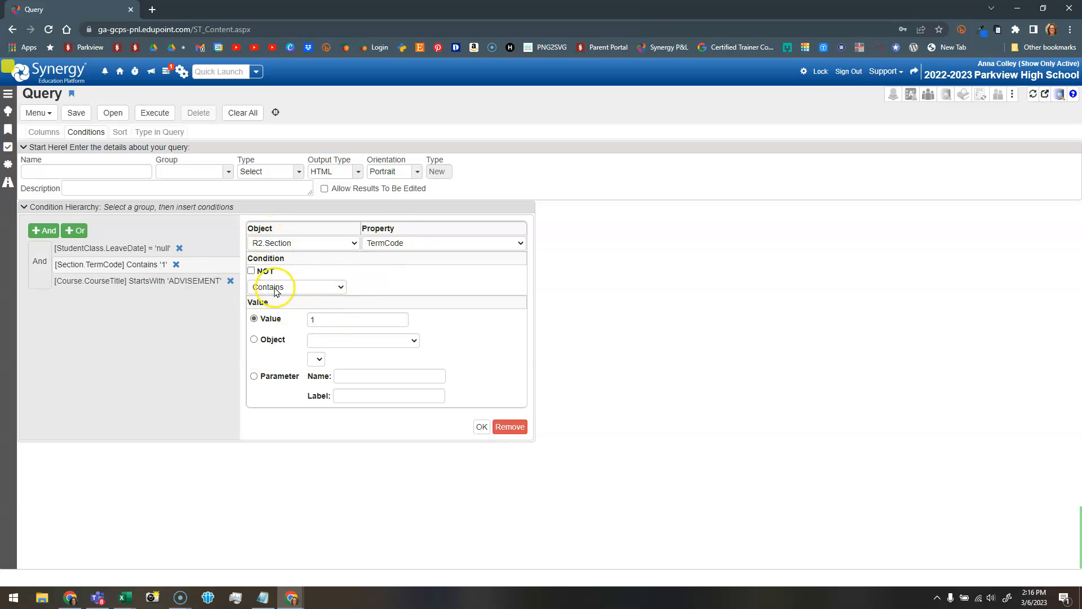
{"action": "left_click", "coordinate": [249, 318]}
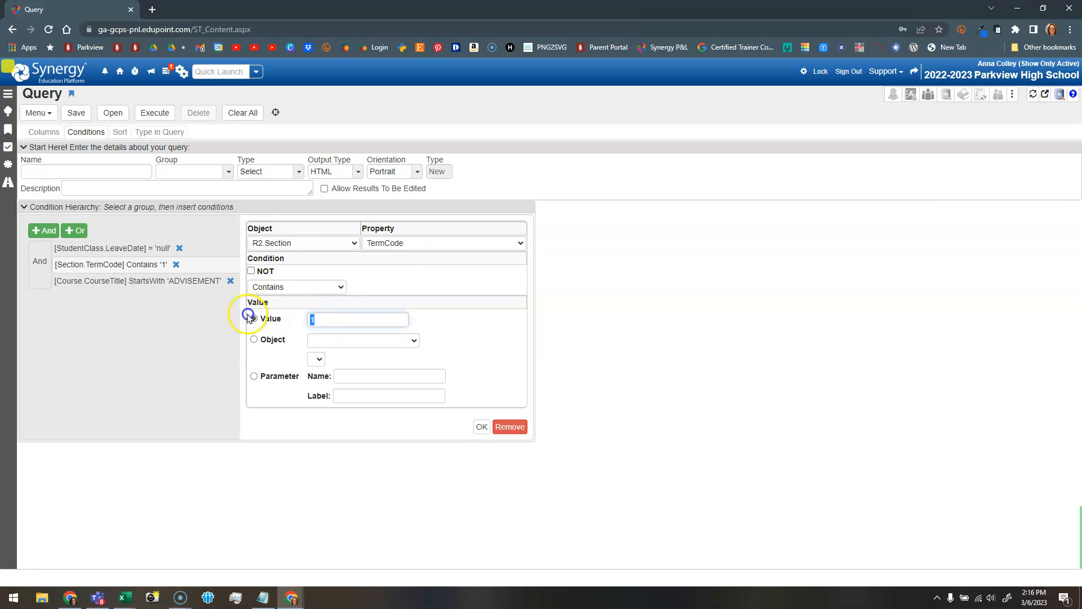
{"action": "type", "text": "2"}
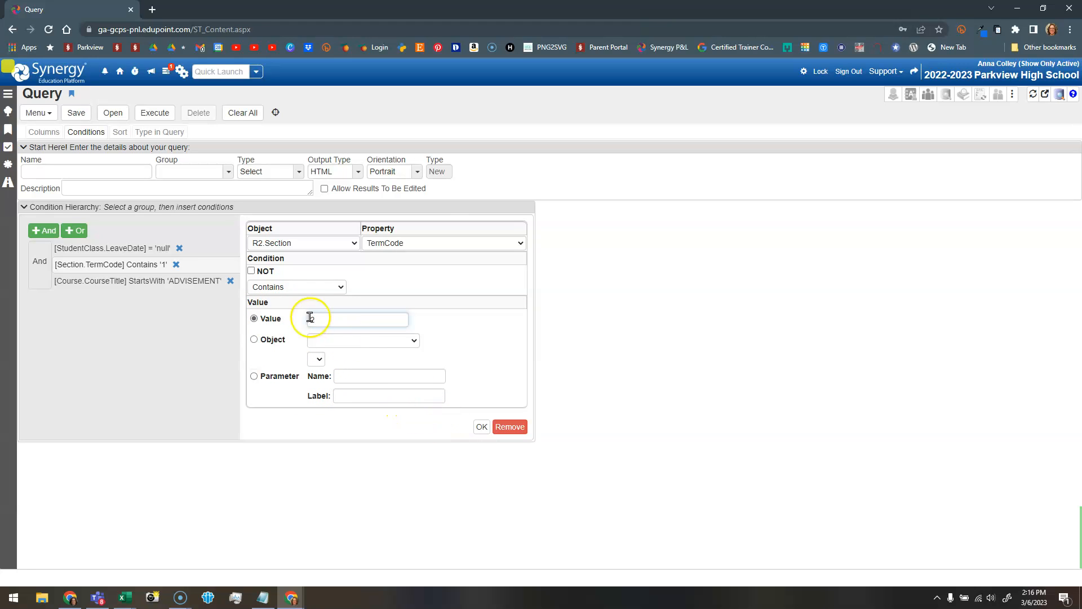
{"action": "left_click", "coordinate": [482, 427]}
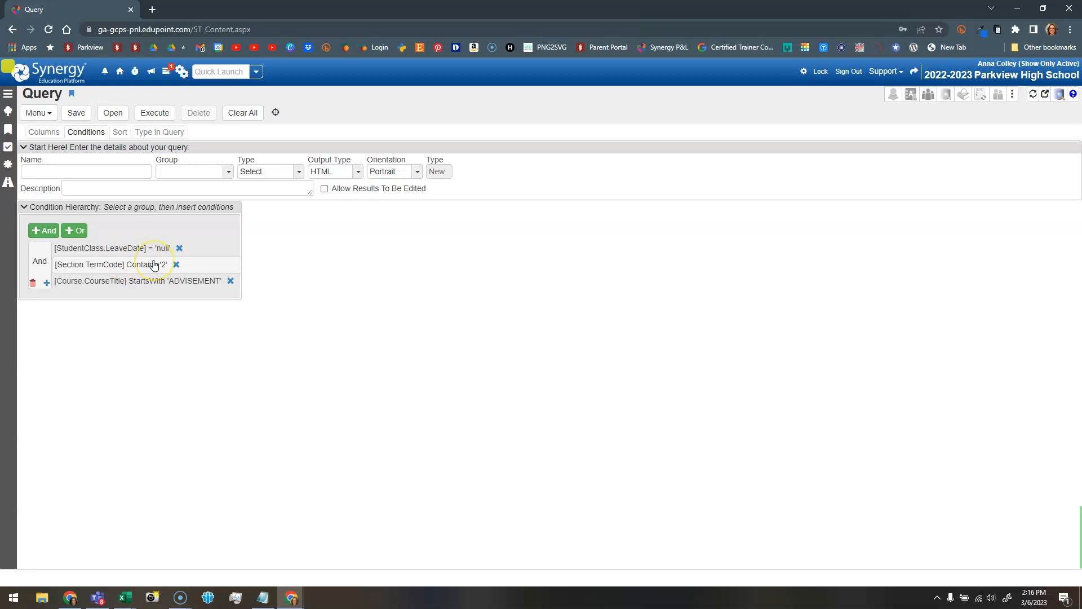
- Remove FormattedName (R4.Staff) from the query's sort order
{"action": "left_click", "coordinate": [123, 133]}
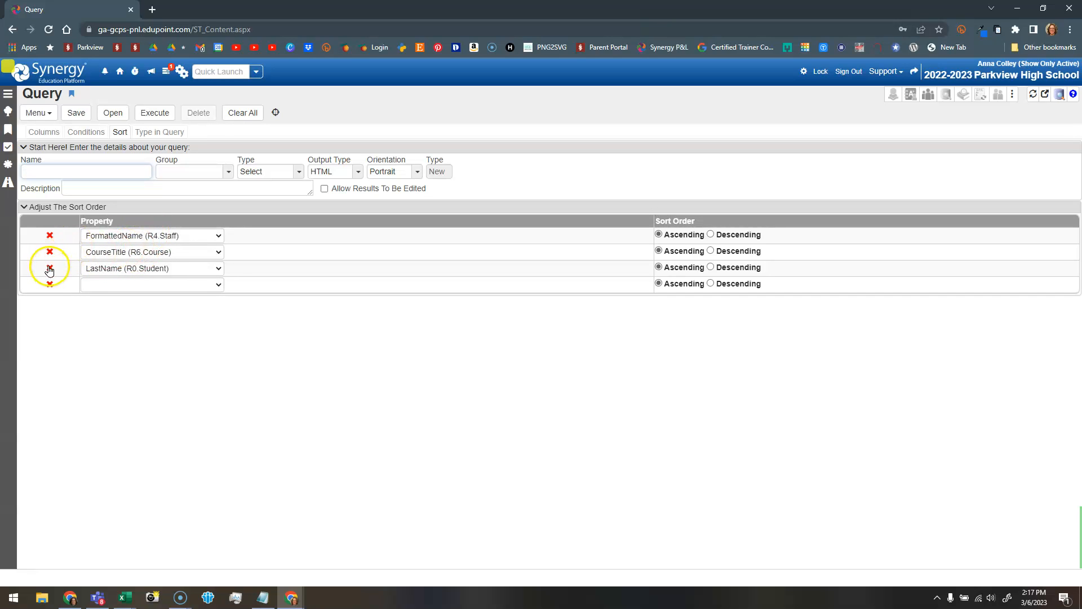
{"action": "left_click", "coordinate": [50, 235]}
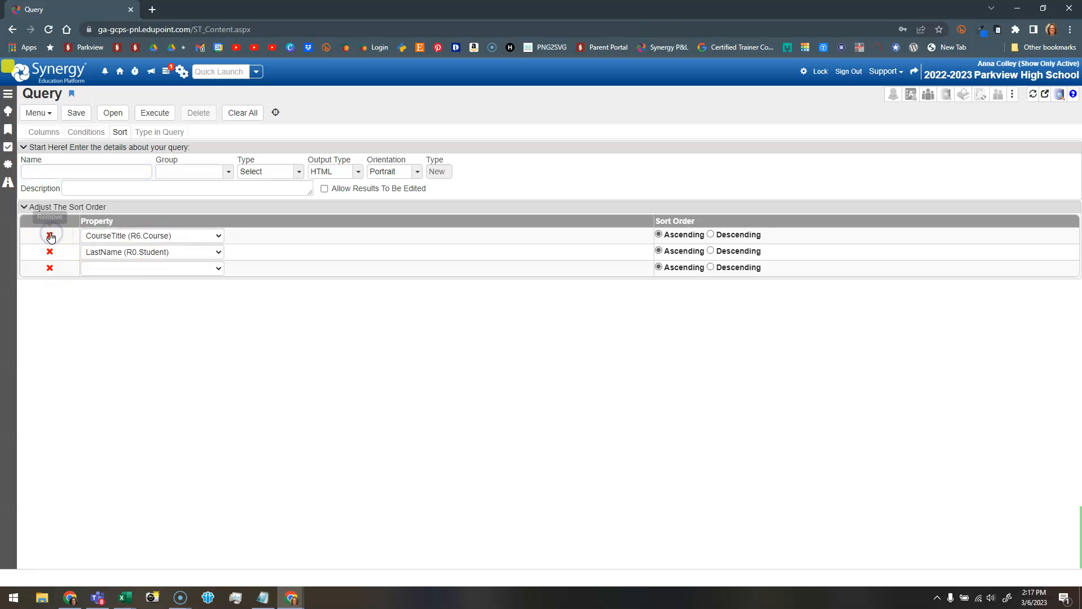
- Set the first sort property to LastName (R0.Student) and remove the duplicate LastName row from the sort order
{"action": "left_click", "coordinate": [139, 233]}
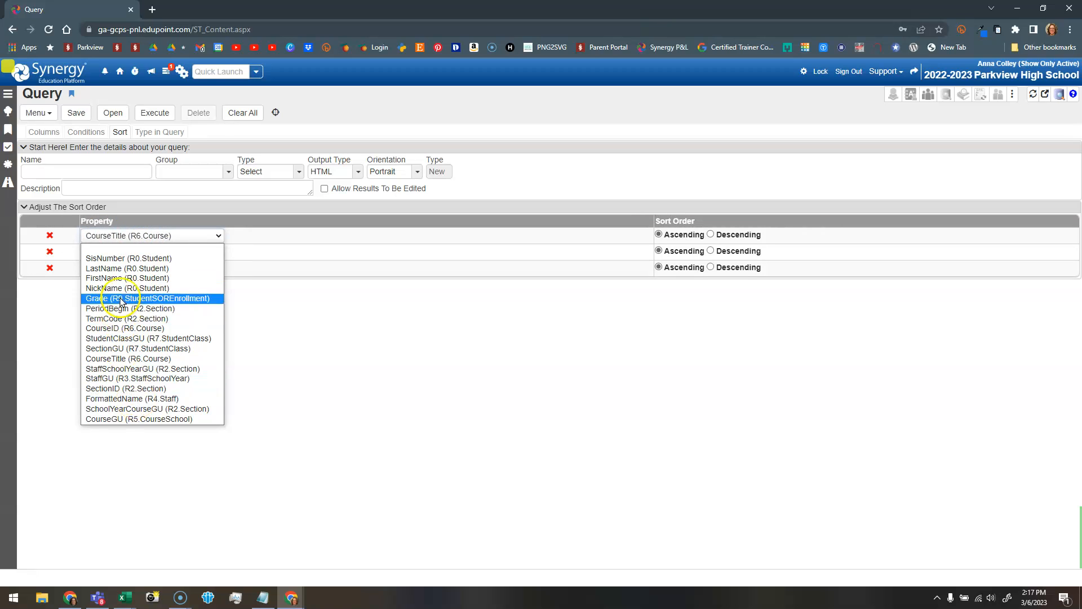
{"action": "left_click", "coordinate": [127, 268]}
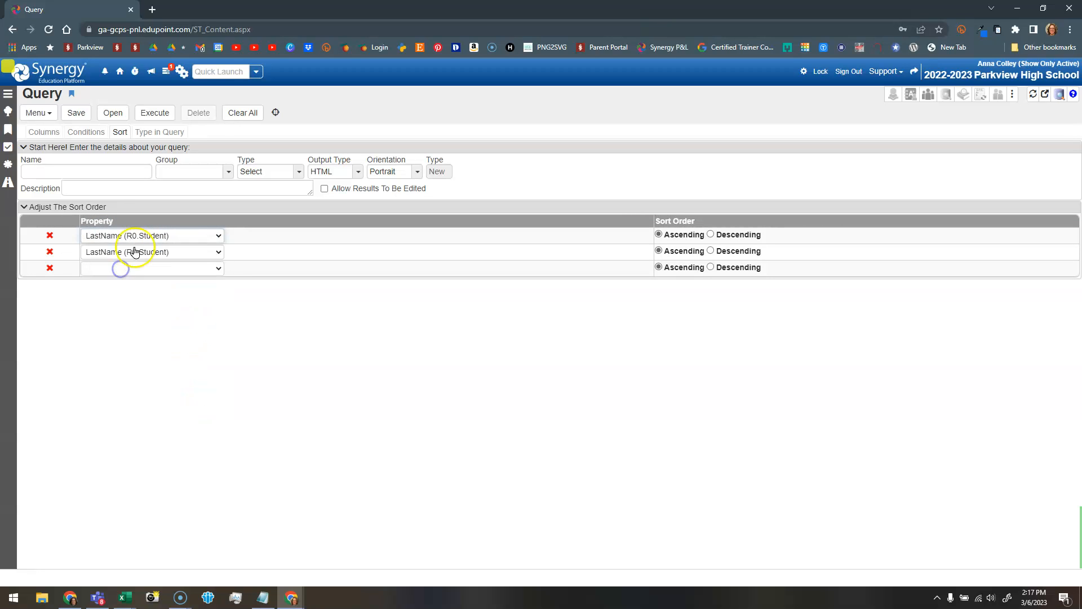
{"action": "left_click", "coordinate": [50, 251]}
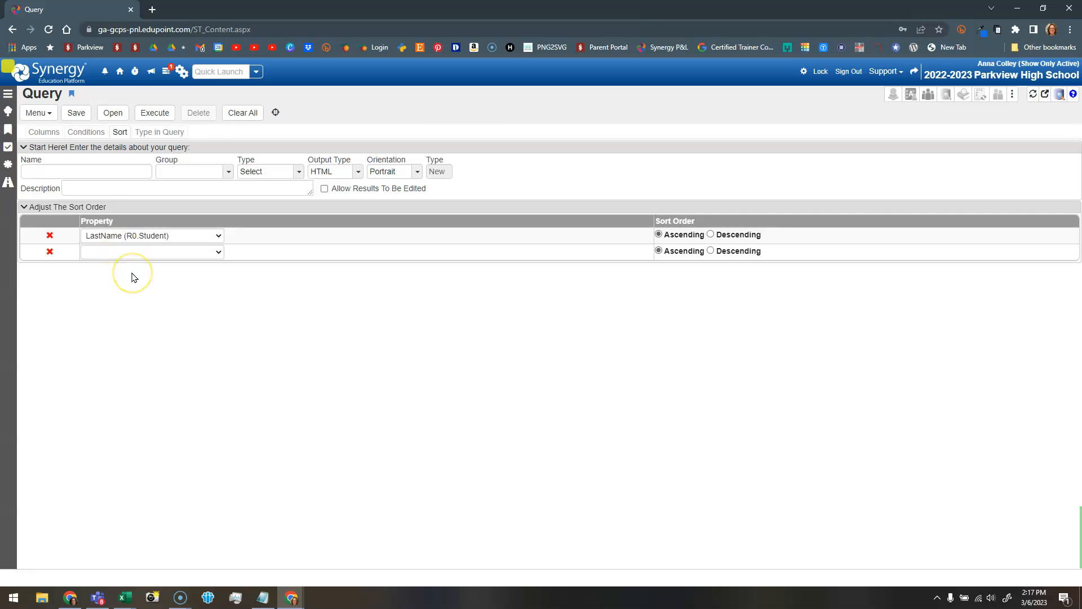
- Review the query's conditions and columns and execute the query with HTML as its output type
{"action": "left_click", "coordinate": [92, 130]}
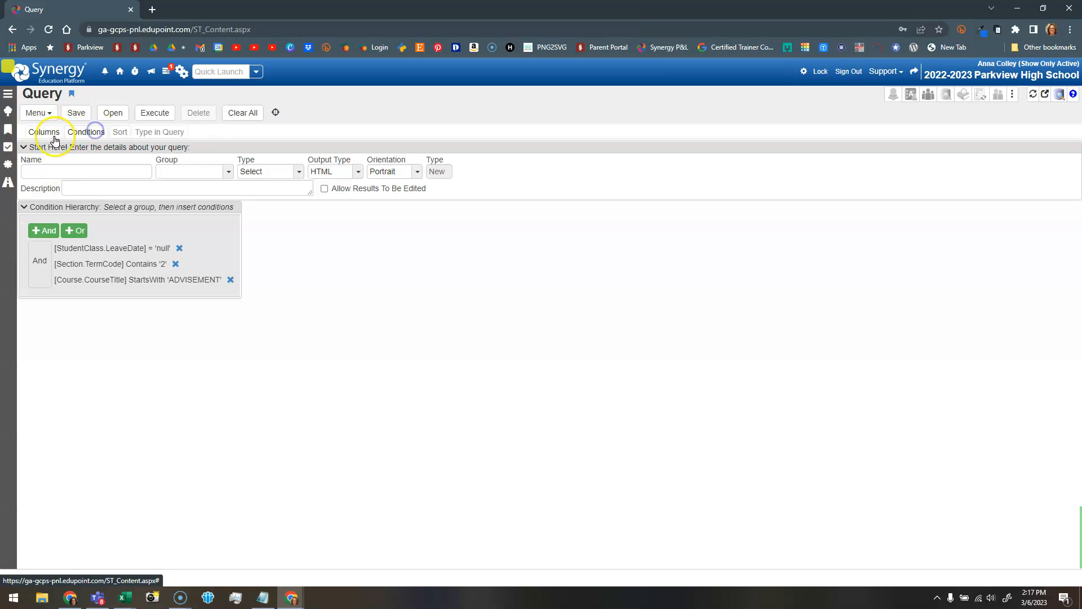
{"action": "left_click", "coordinate": [53, 135]}
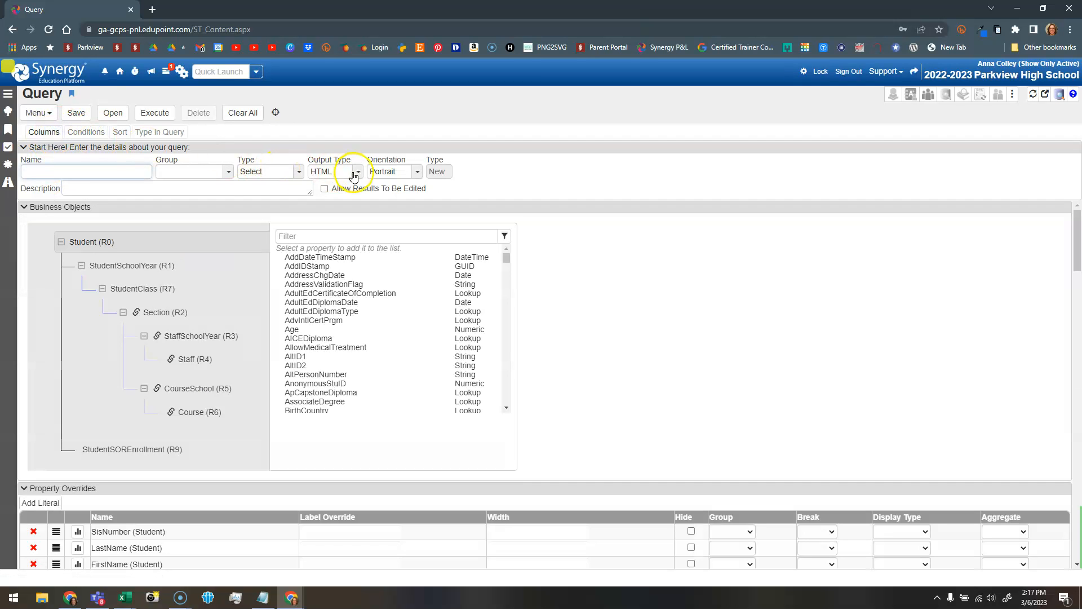
{"action": "left_click", "coordinate": [325, 174]}
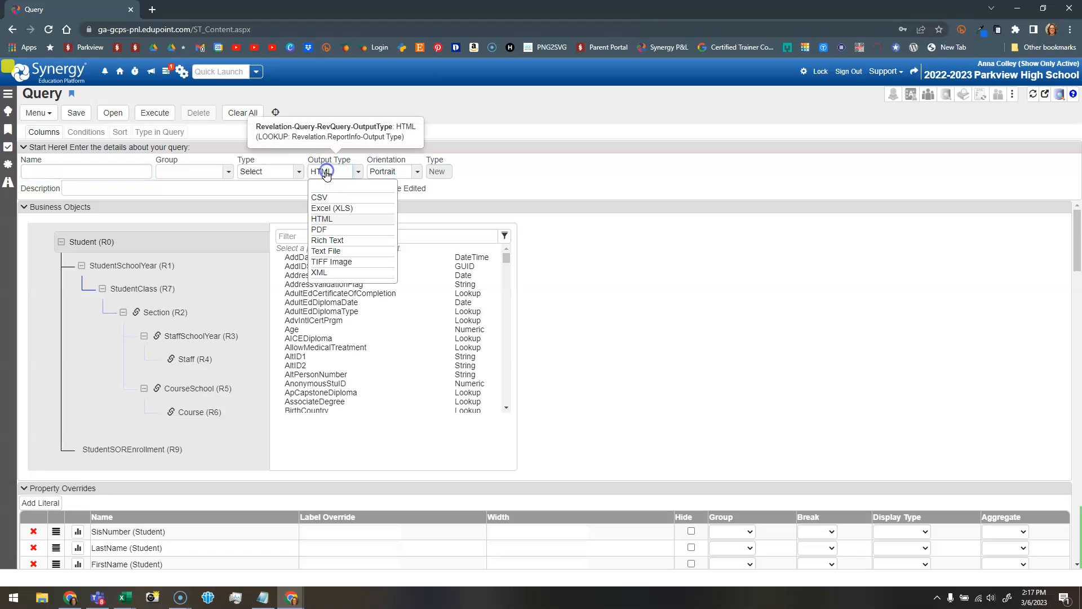
{"action": "left_click", "coordinate": [323, 218]}
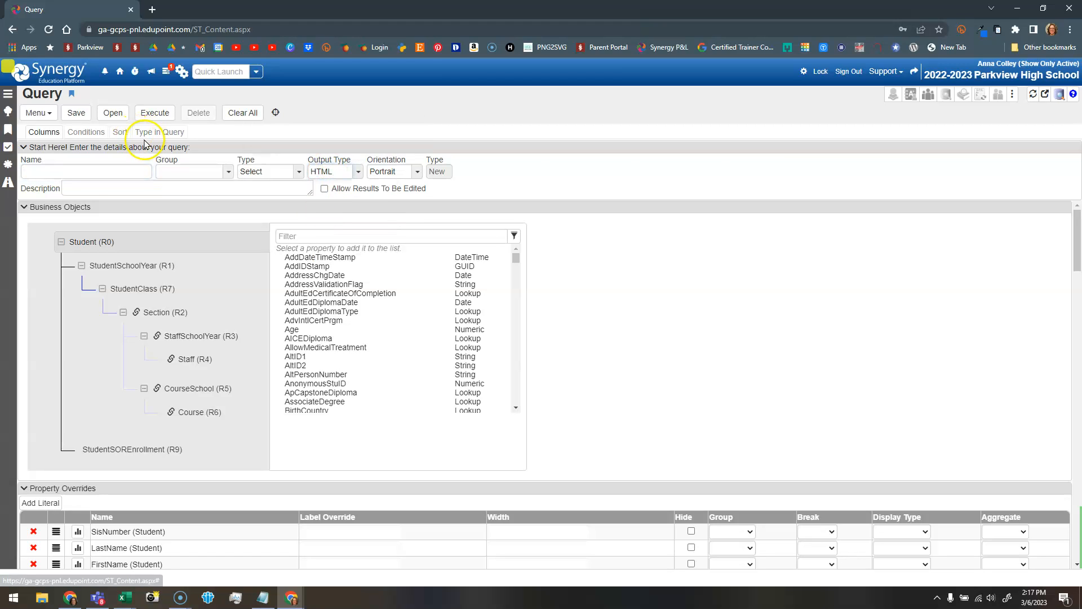
{"action": "left_click", "coordinate": [151, 112]}
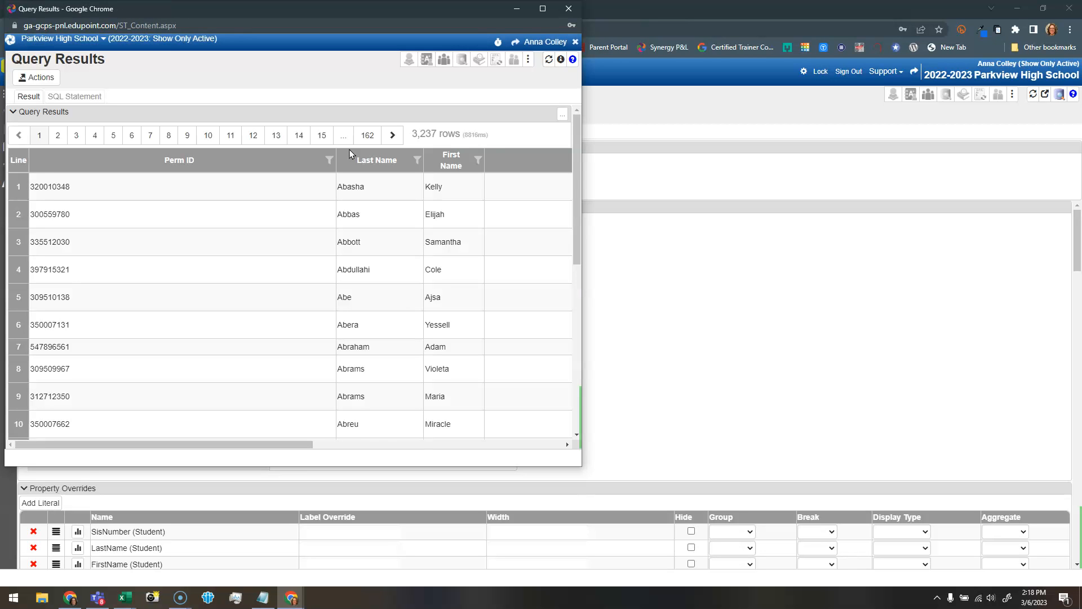
- Enlarge the Query Results window to examine the listed advisement students, and close the results
{"action": "left_click", "coordinate": [542, 9]}
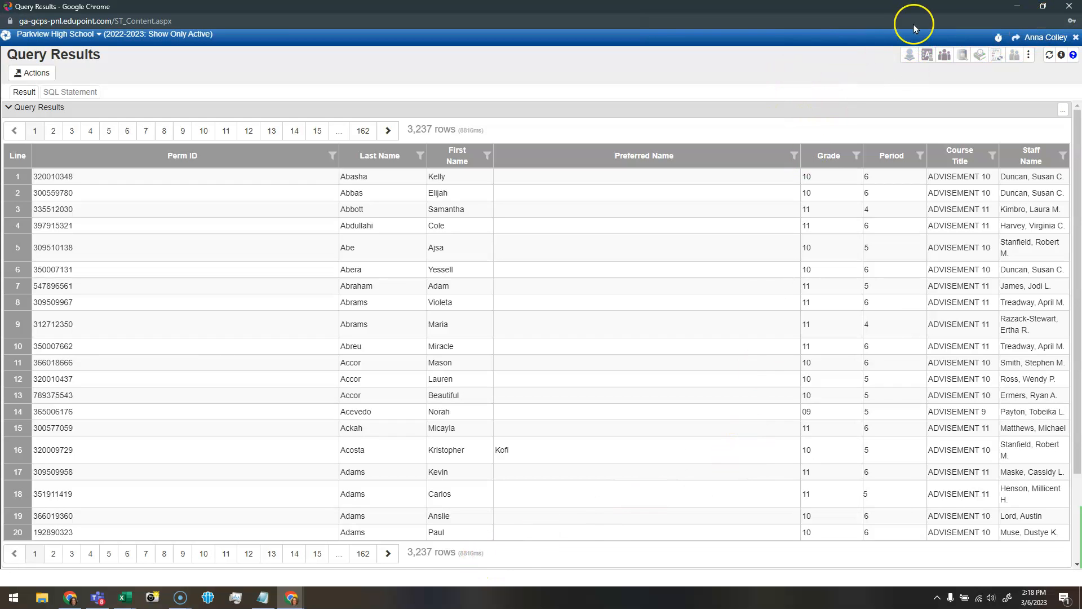
{"action": "left_click_drag", "start_coordinate": [977, 6], "coordinate": [656, 120]}
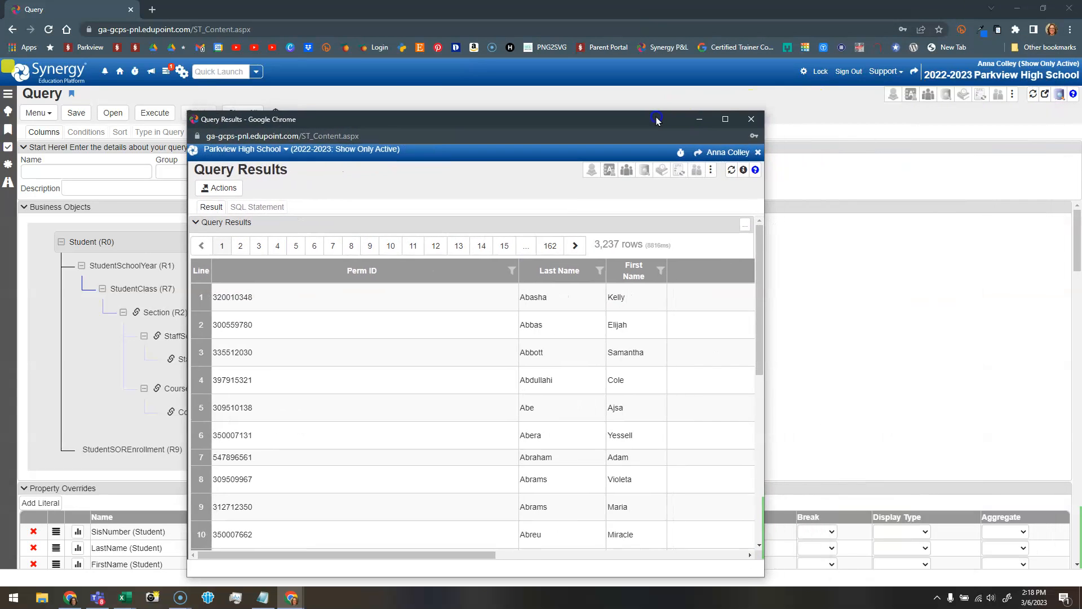
{"action": "left_click", "coordinate": [759, 155]}
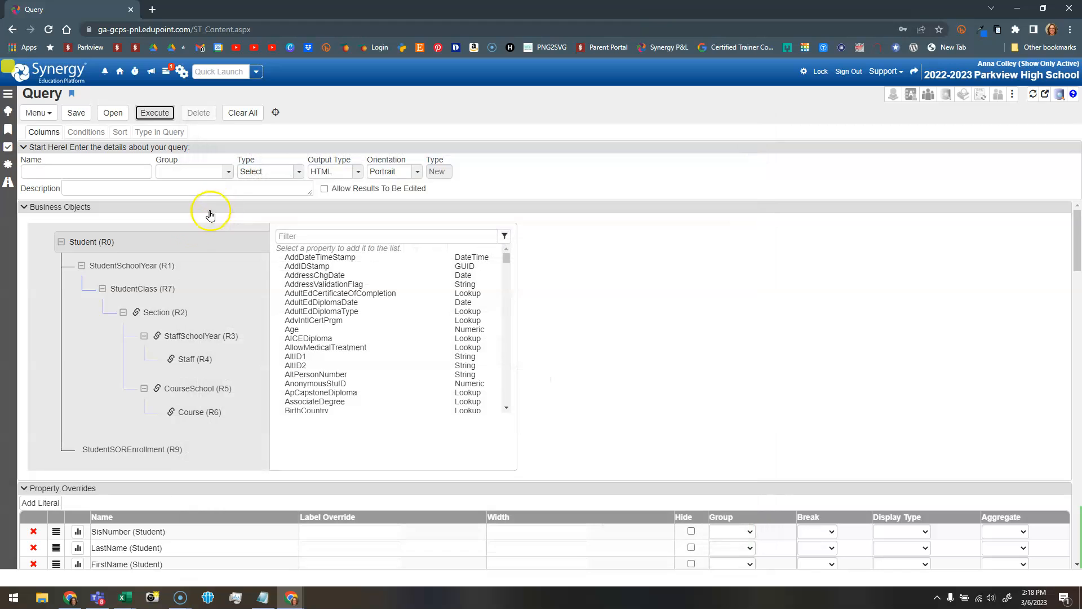
- Set the output type to Excel (XLS) and execute the query, leaving the job's status to check later
{"action": "left_click", "coordinate": [357, 172]}
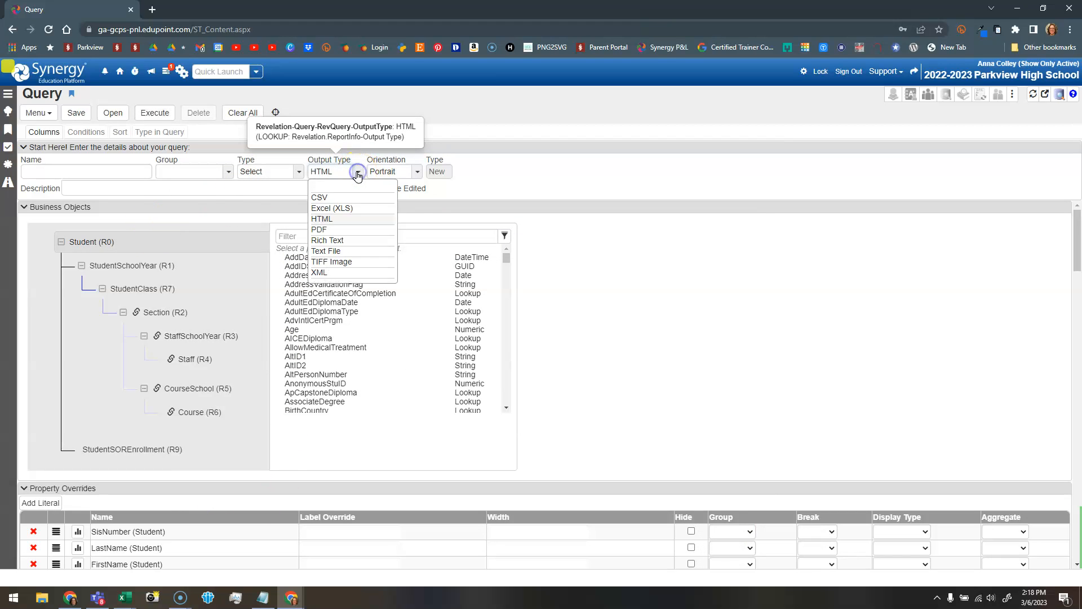
{"action": "left_click", "coordinate": [350, 208]}
{"action": "left_click", "coordinate": [155, 112]}
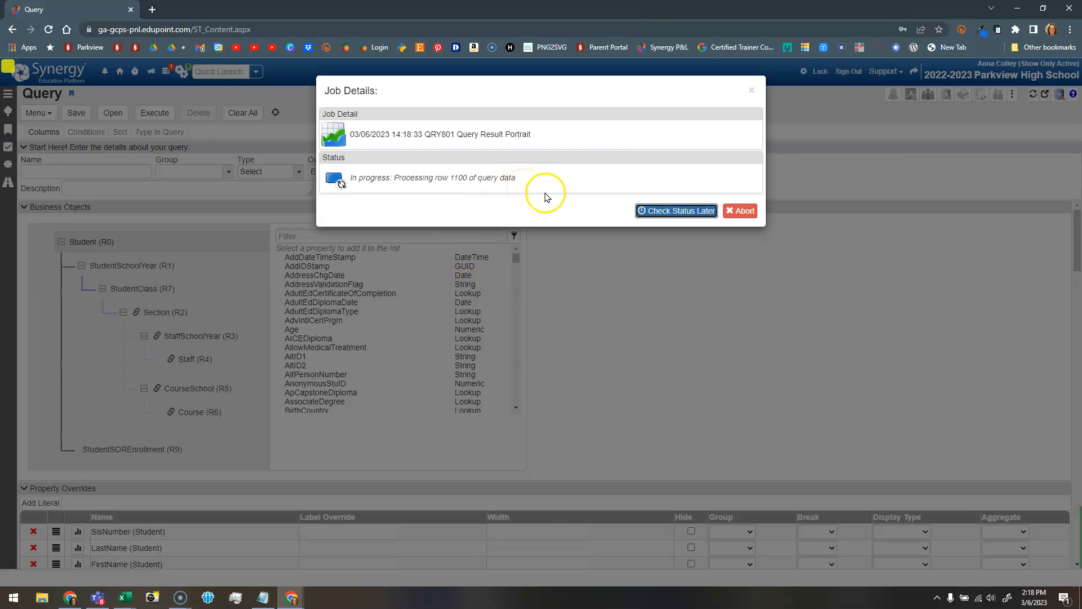
{"action": "left_click", "coordinate": [661, 212]}
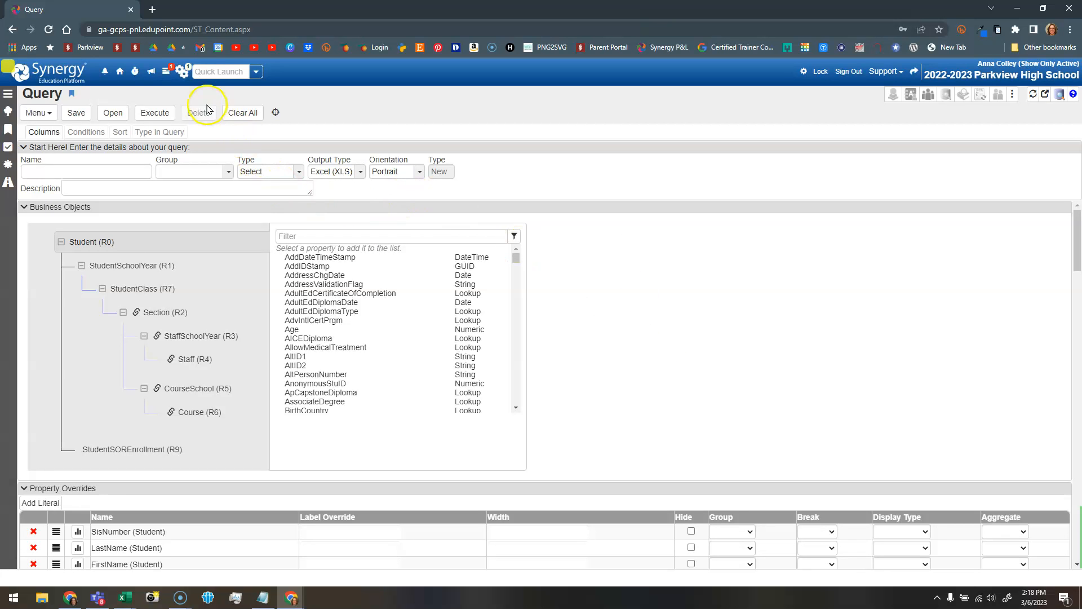
- Retrieve the completed query job's output from the job queue and save it to the Desktop as "advisement list for all students.XLSX"
{"action": "left_click", "coordinate": [182, 75]}
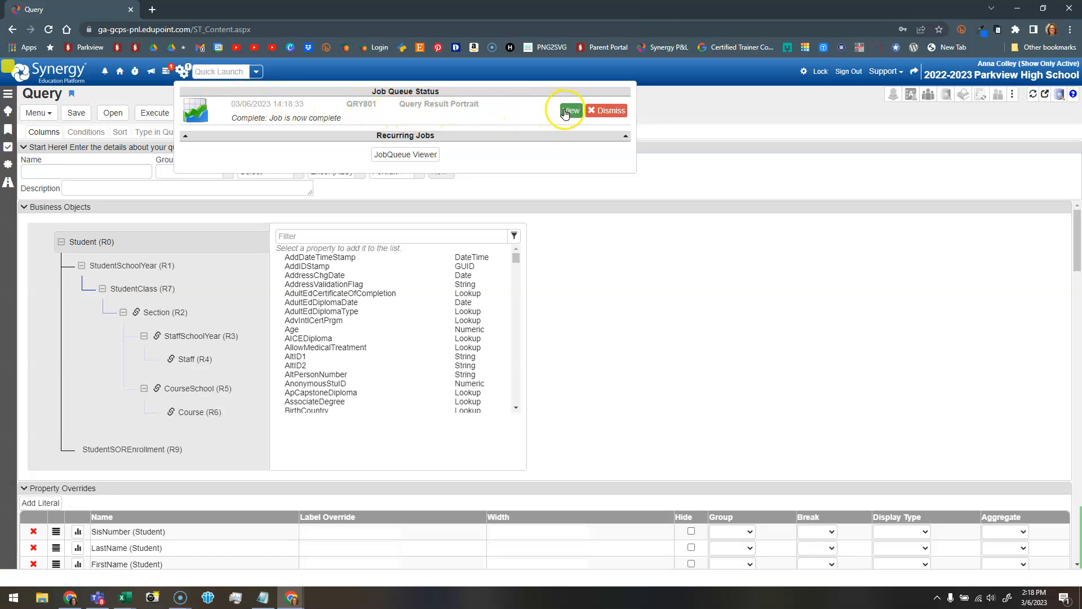
{"action": "left_click", "coordinate": [566, 113]}
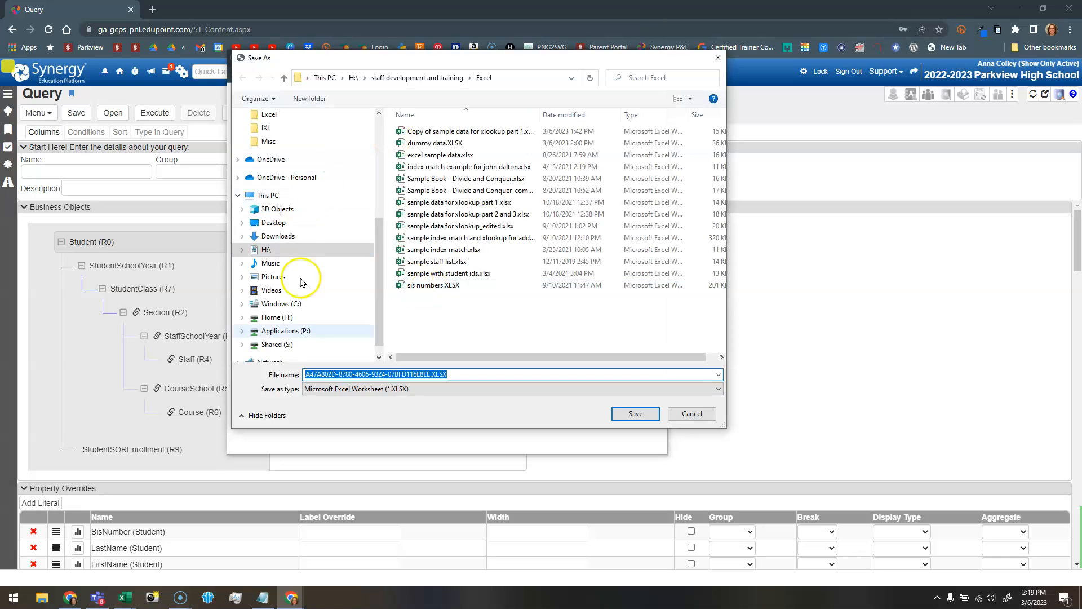
{"action": "left_click", "coordinate": [432, 374]}
{"action": "left_click_drag", "start_coordinate": [431, 374], "coordinate": [290, 375]}
{"action": "left_click", "coordinate": [426, 373]}
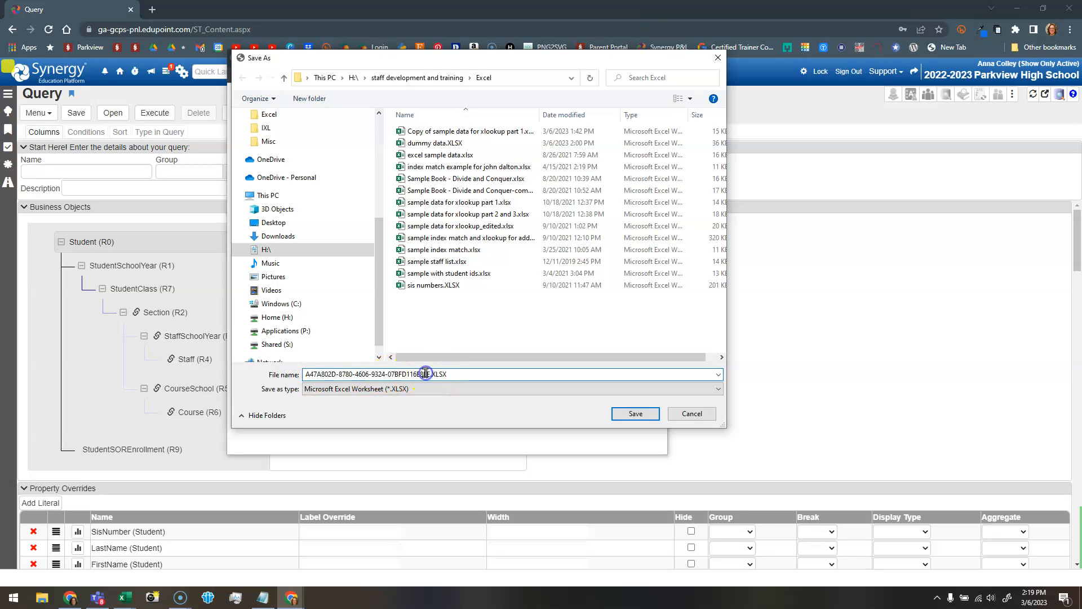
{"action": "left_click_drag", "start_coordinate": [430, 374], "coordinate": [285, 375]}
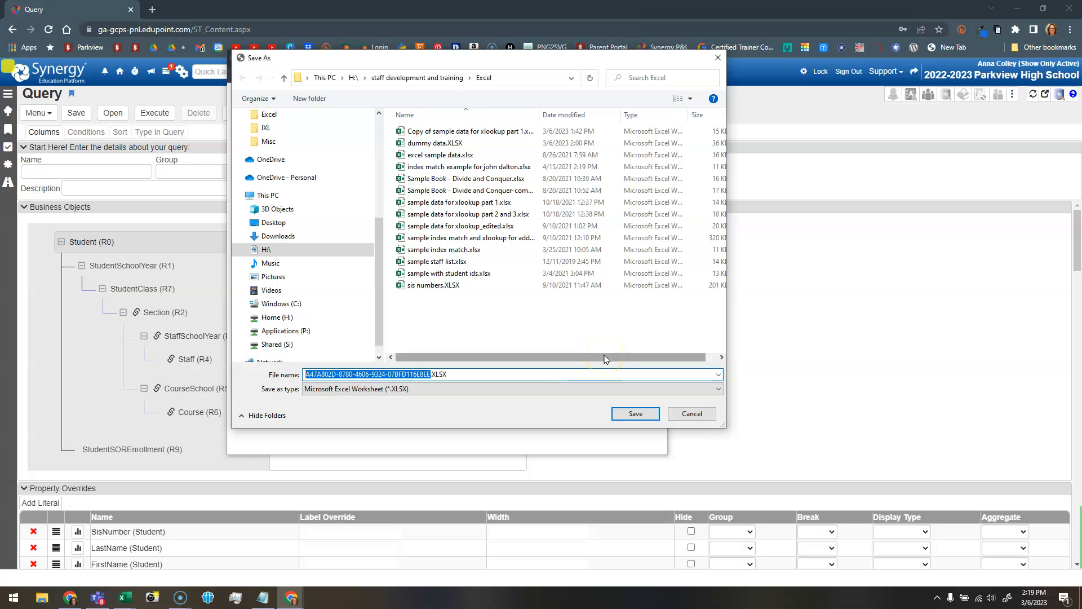
{"action": "type", "text": "a"}
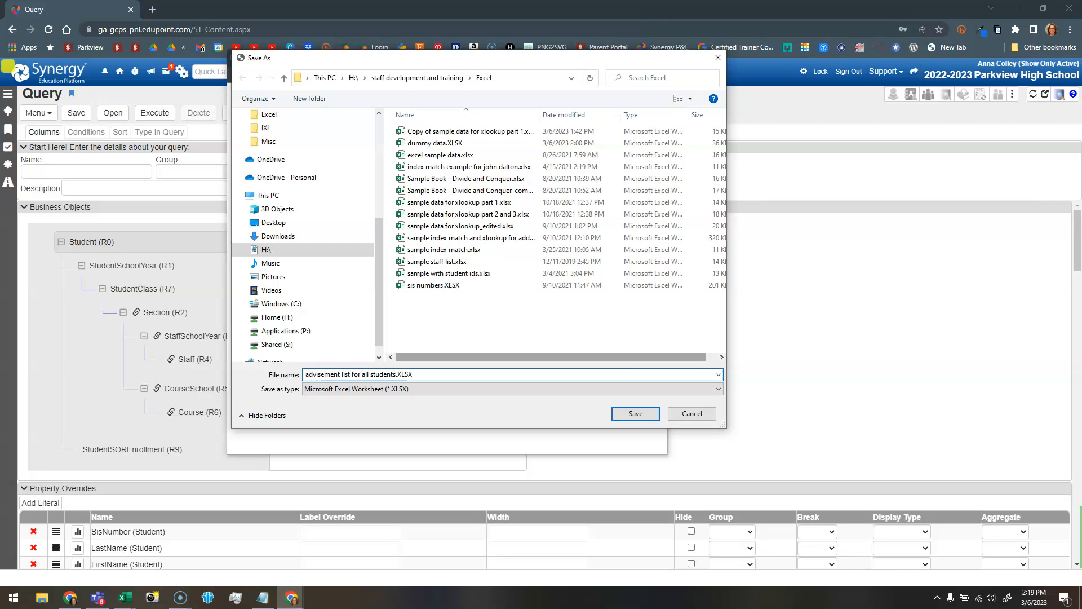
{"action": "left_click", "coordinate": [281, 224]}
{"action": "left_click", "coordinate": [630, 415]}
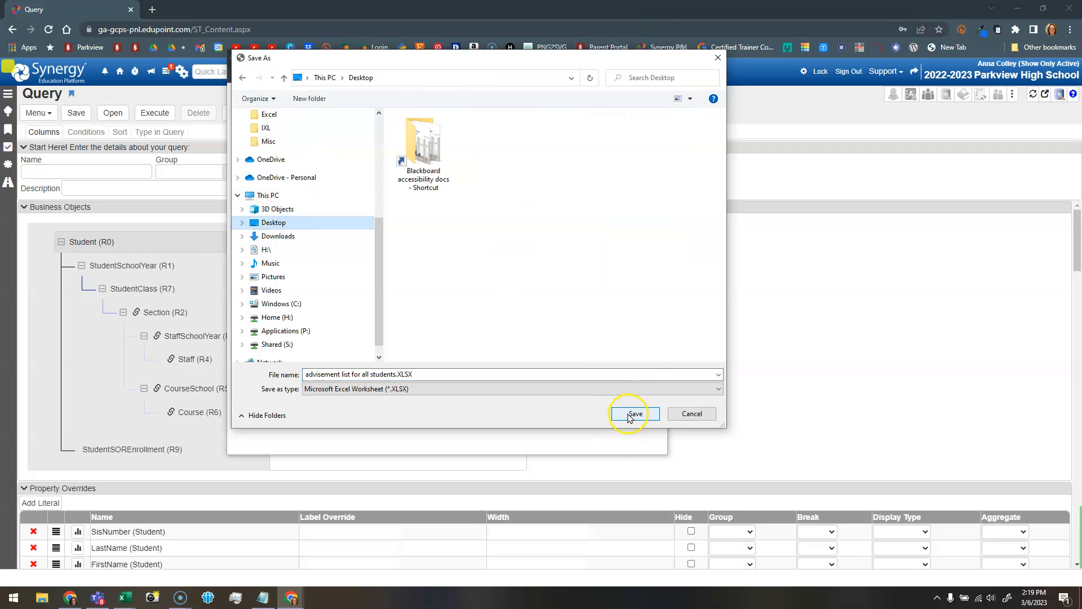
{"action": "left_click", "coordinate": [126, 312]}
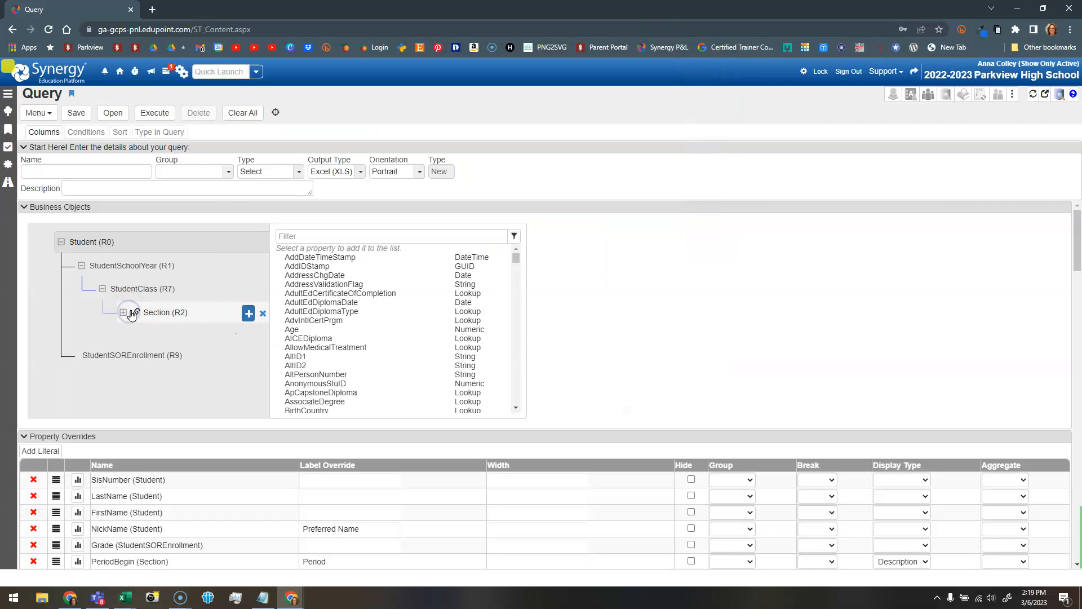
{"action": "left_click", "coordinate": [191, 418]}
{"action": "left_click", "coordinate": [118, 601]}
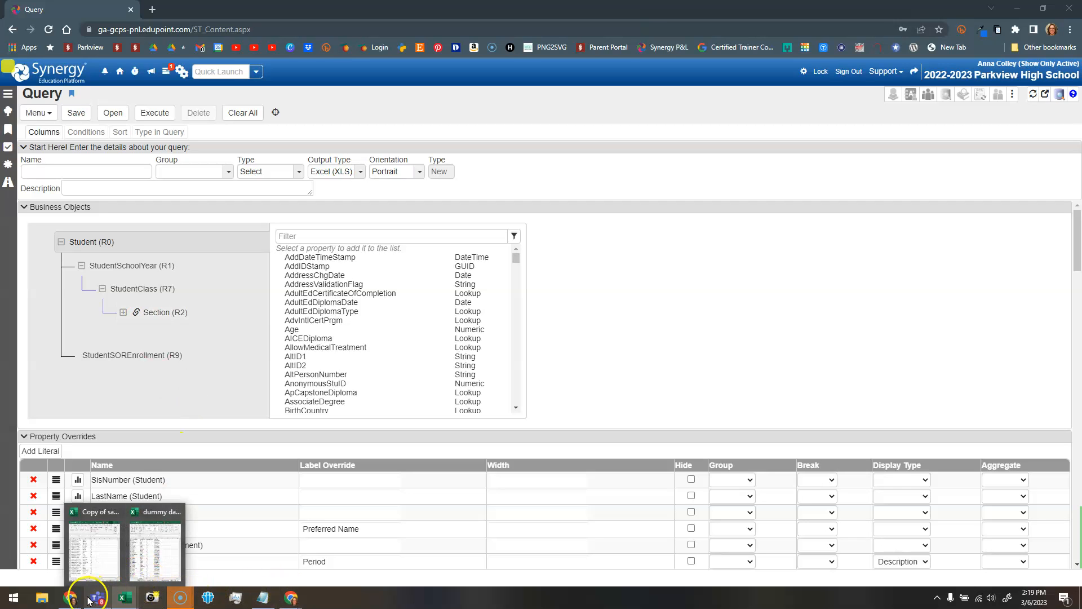
{"action": "left_click", "coordinate": [70, 598]}
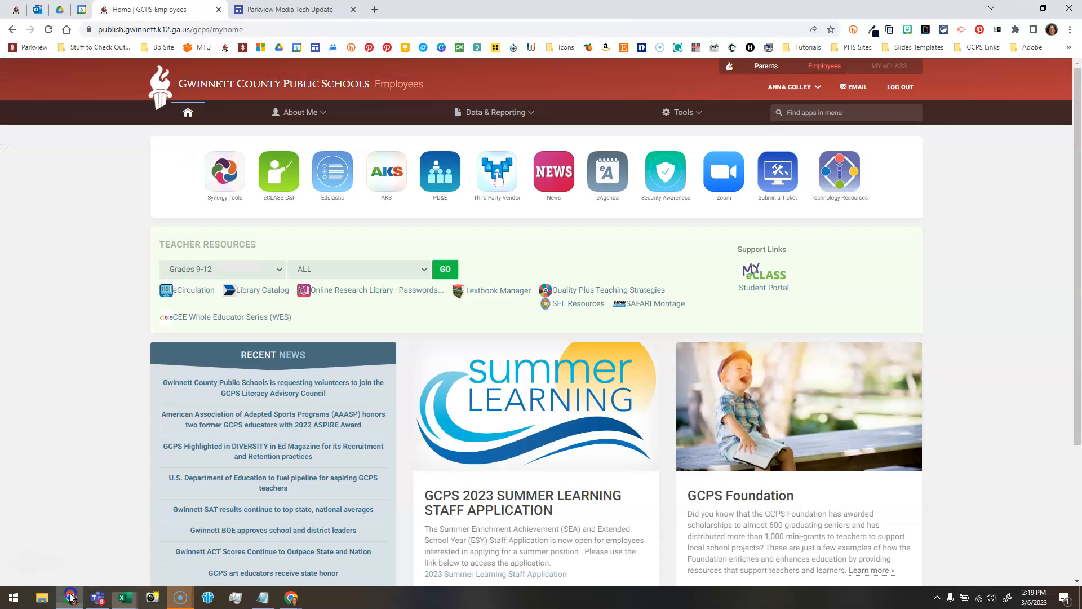
{"action": "left_click", "coordinate": [70, 598]}
{"action": "left_click", "coordinate": [70, 598]}
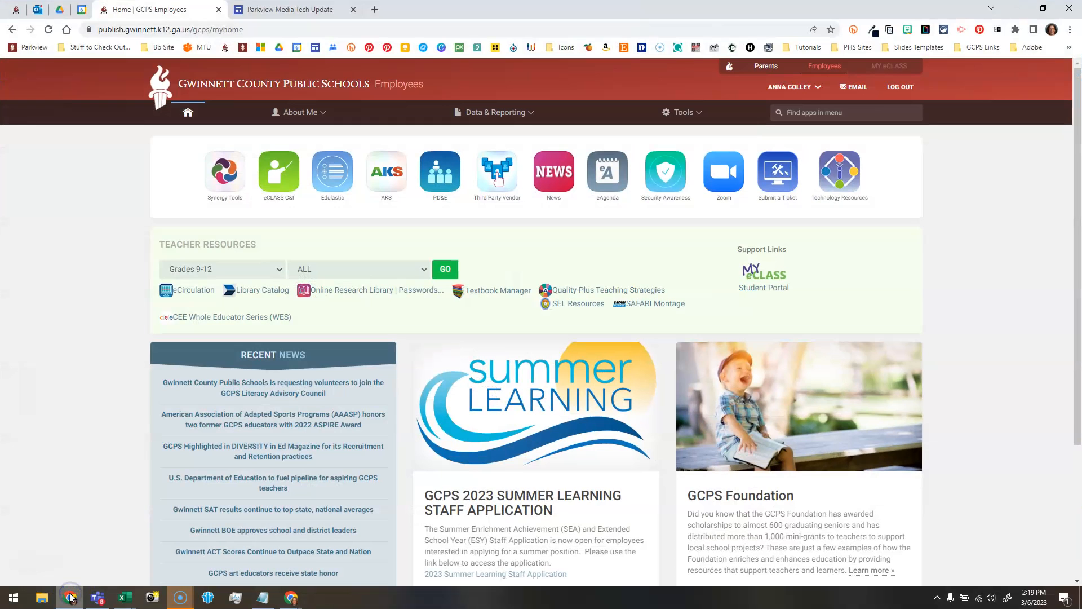
- Bring up the blank browser window that holds the download and open the advisement list workbook from it in Excel
{"action": "mouse_move", "coordinate": [290, 597]}
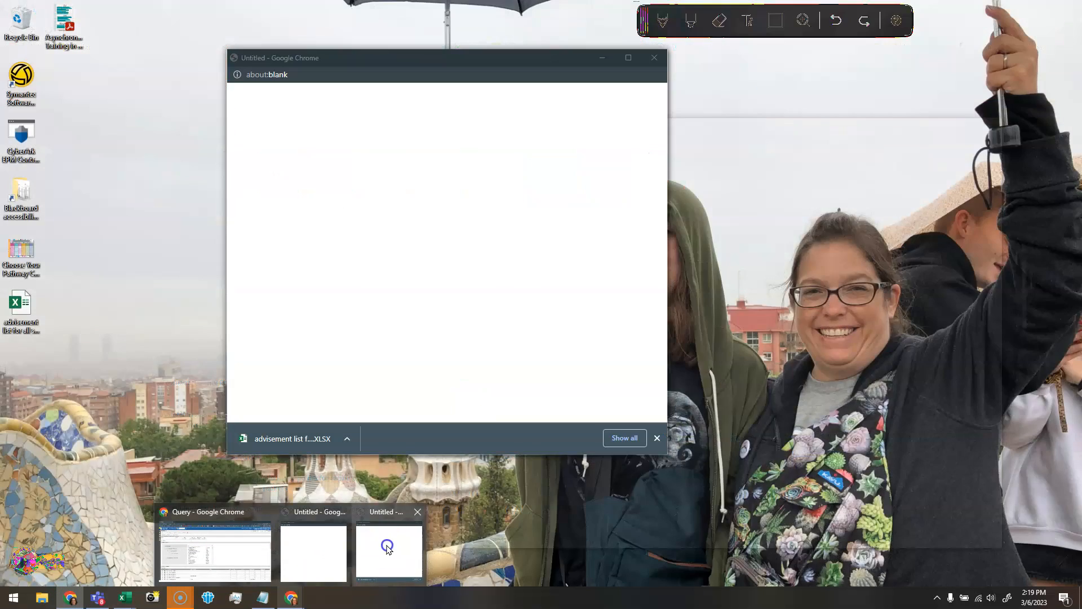
{"action": "left_click", "coordinate": [387, 550]}
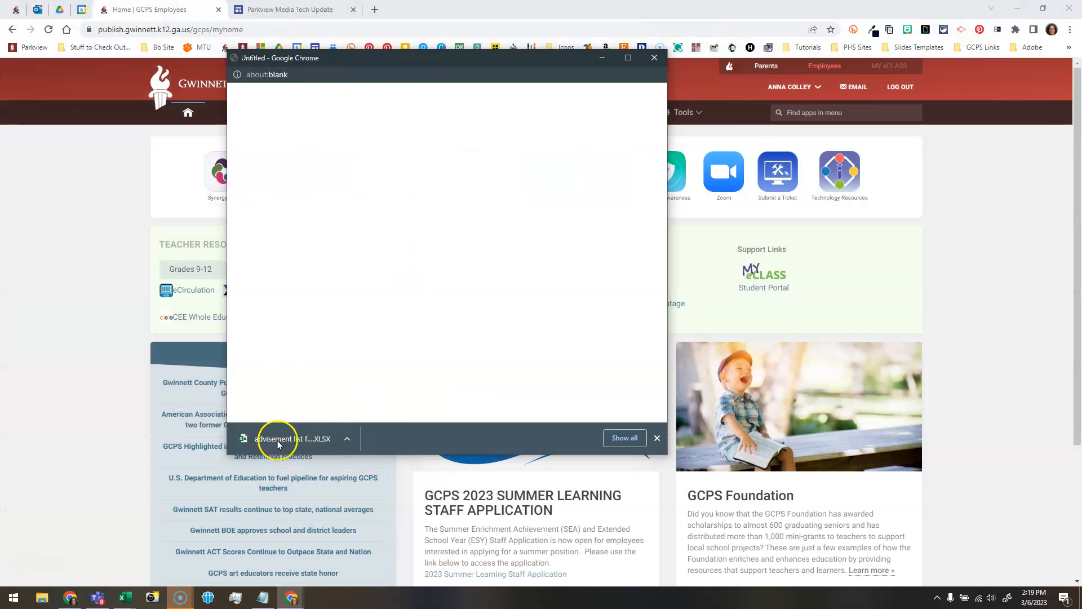
{"action": "left_click_drag", "start_coordinate": [409, 66], "coordinate": [329, 241]}
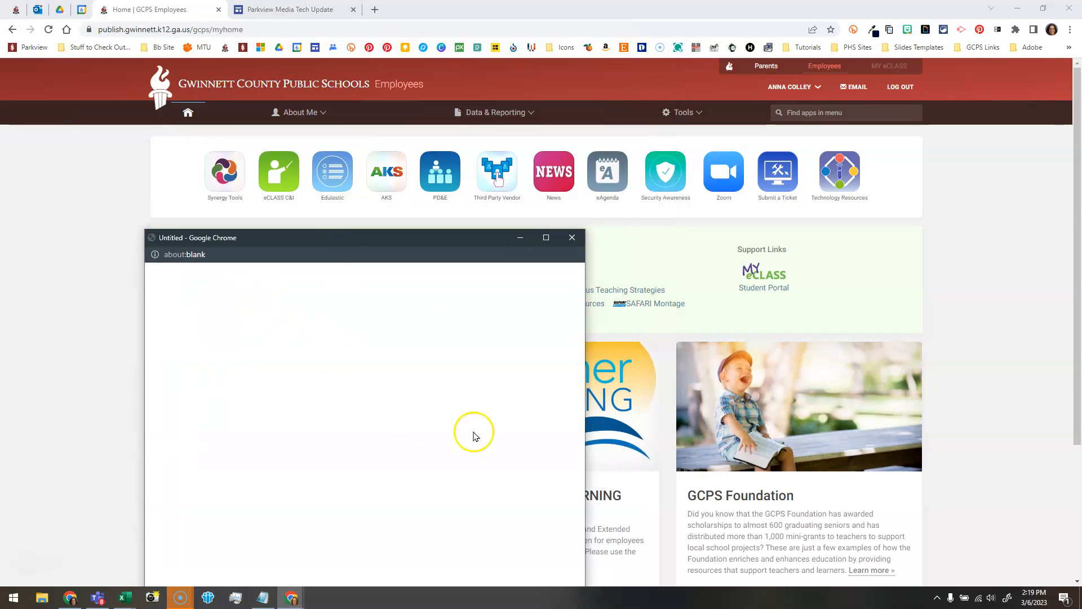
{"action": "left_click", "coordinate": [546, 237]}
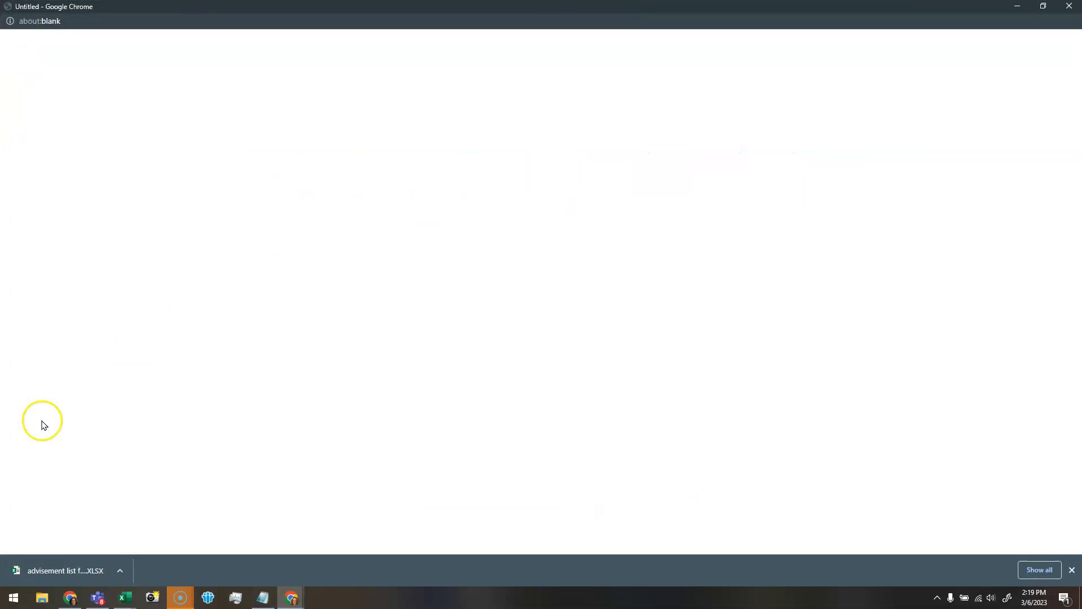
{"action": "left_click", "coordinate": [85, 571]}
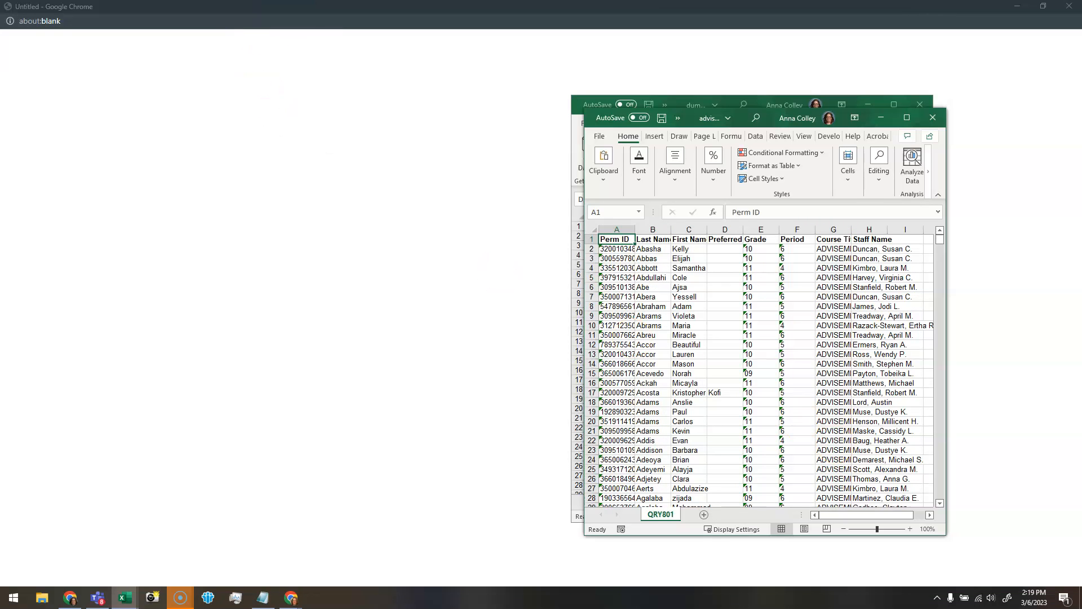
{"action": "left_click", "coordinate": [71, 599]}
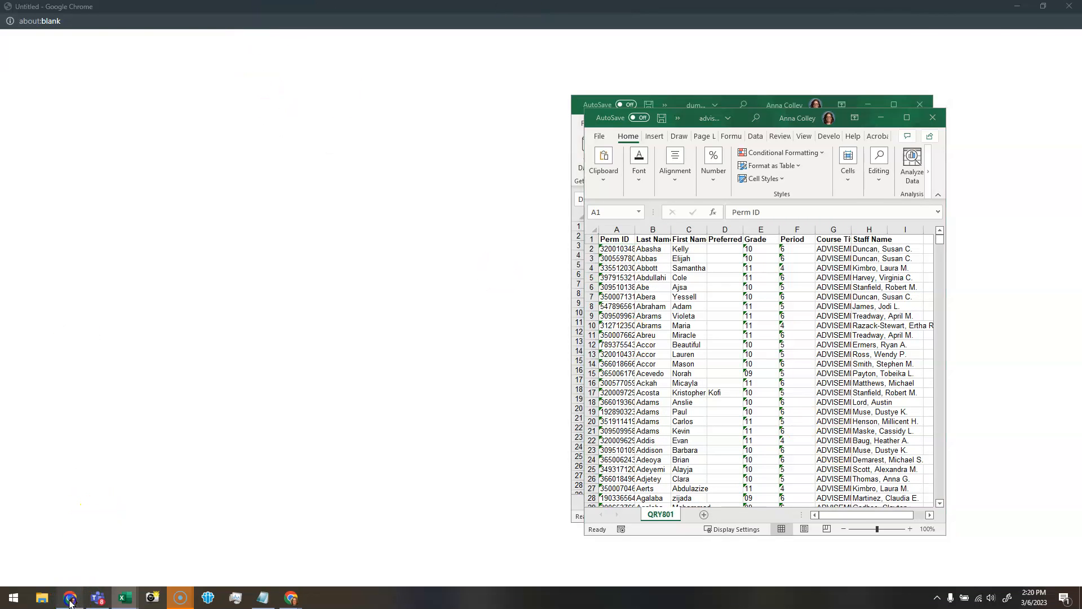